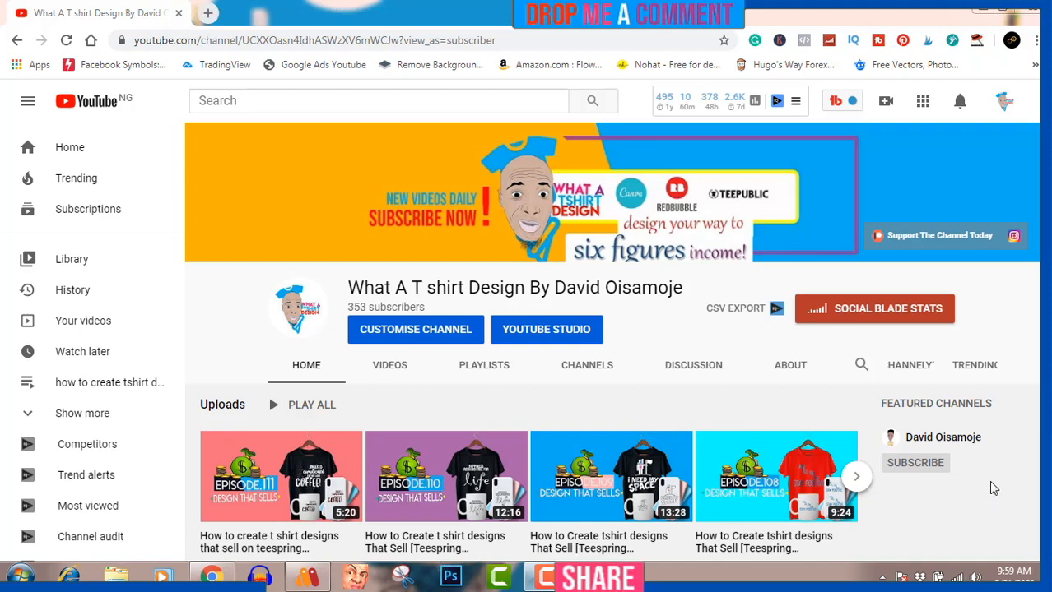
{"action": "left_click", "coordinate": [960, 104]}
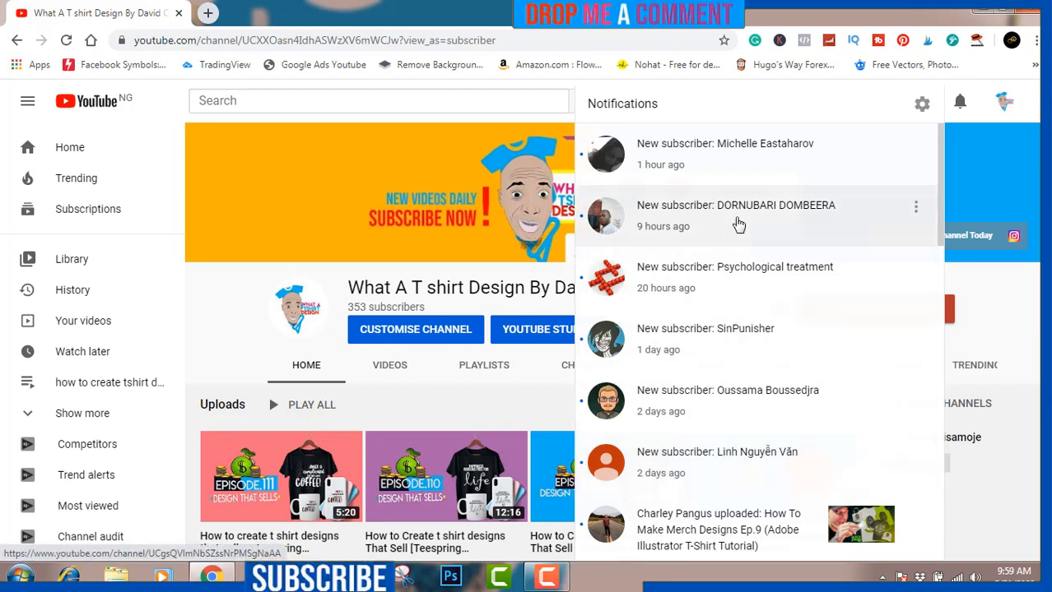
{"action": "left_click", "coordinate": [532, 90]}
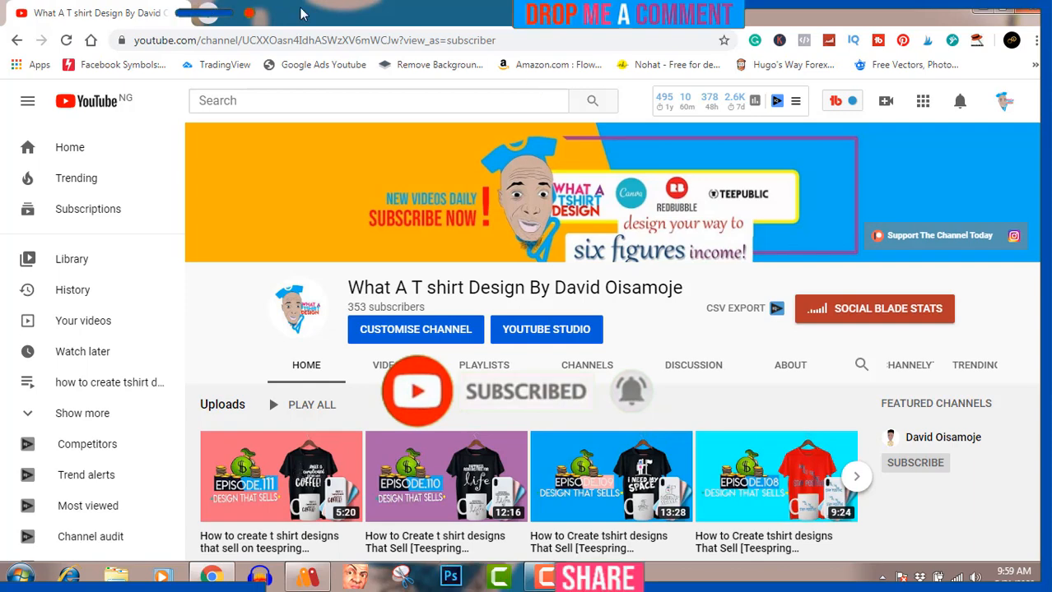
Search Google for "istanbul" in a new browser tab and show the image results.
{"action": "left_click", "coordinate": [208, 13]}
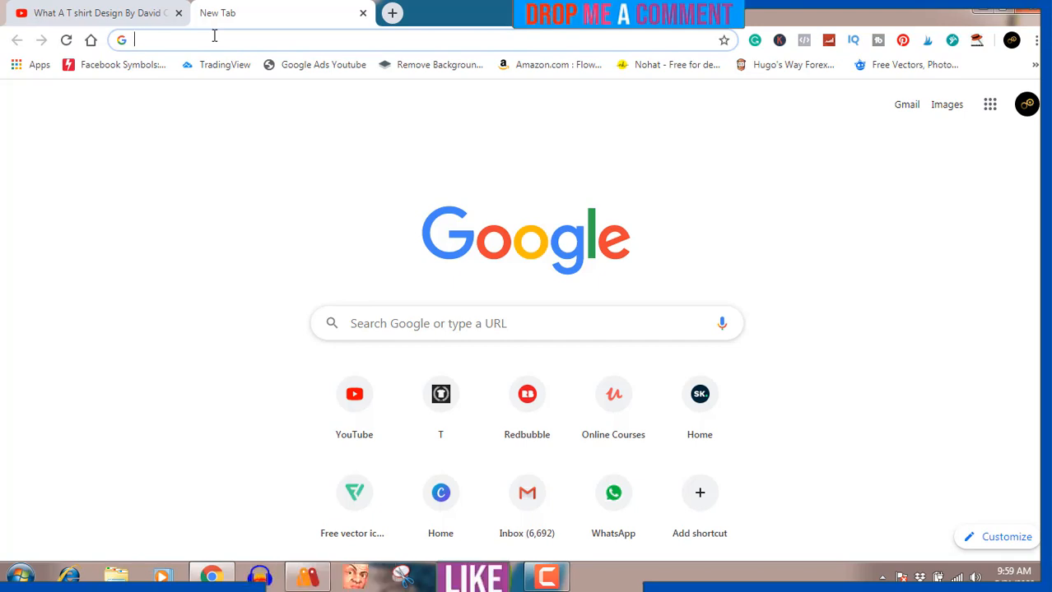
{"action": "type", "text": "ins"}
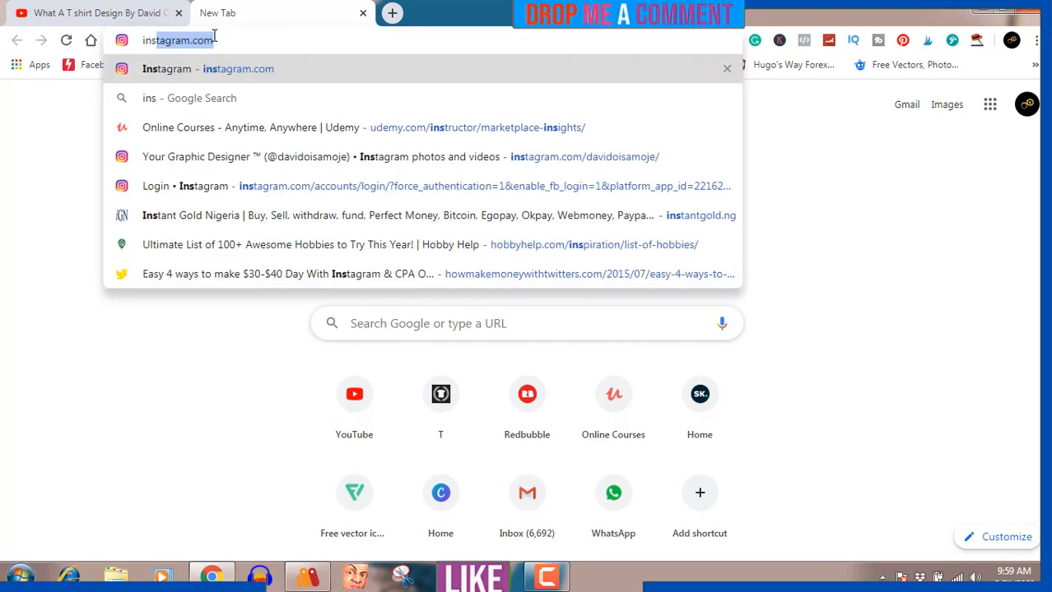
{"action": "type", "text": "ta"}
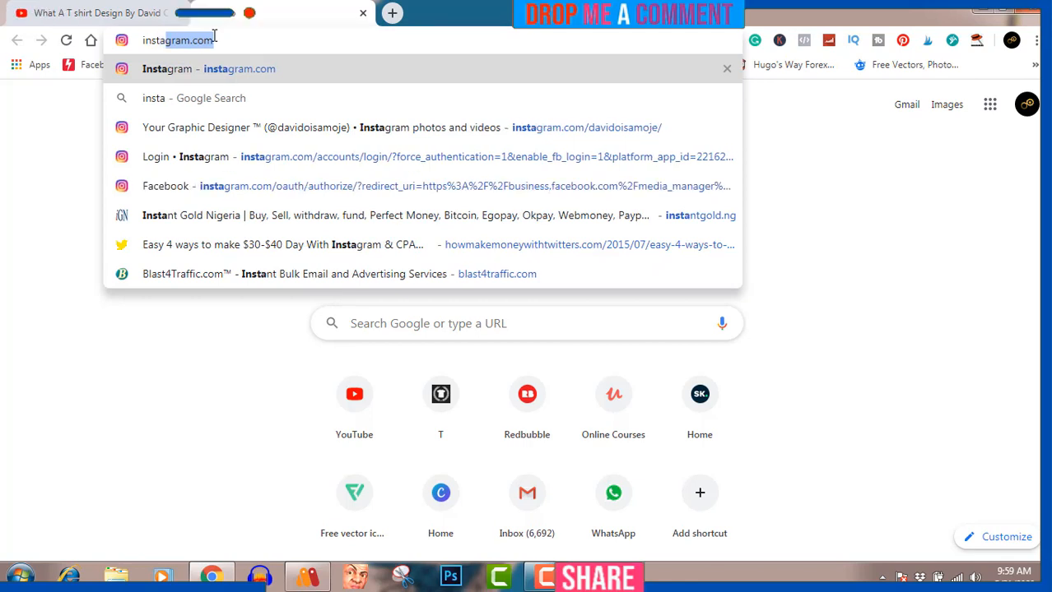
{"action": "type", "text": "bul"}
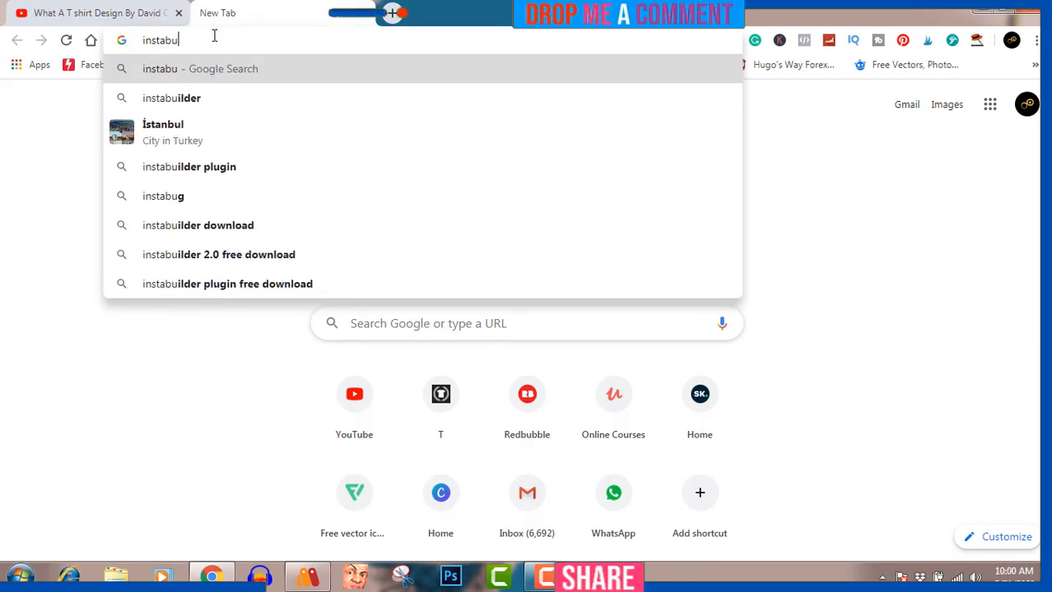
{"action": "left_click", "coordinate": [177, 126]}
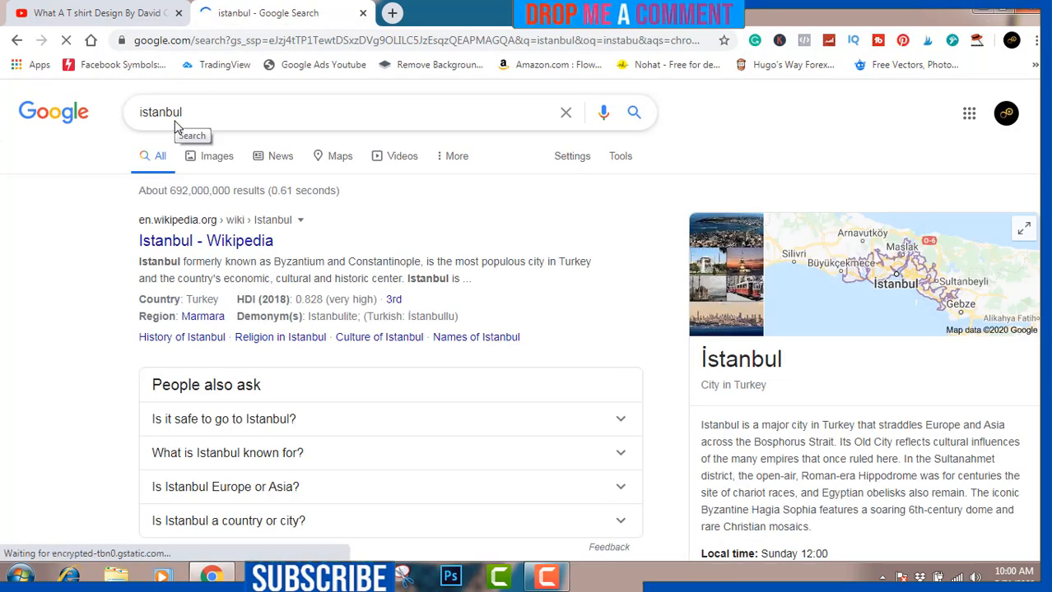
{"action": "left_click", "coordinate": [218, 157]}
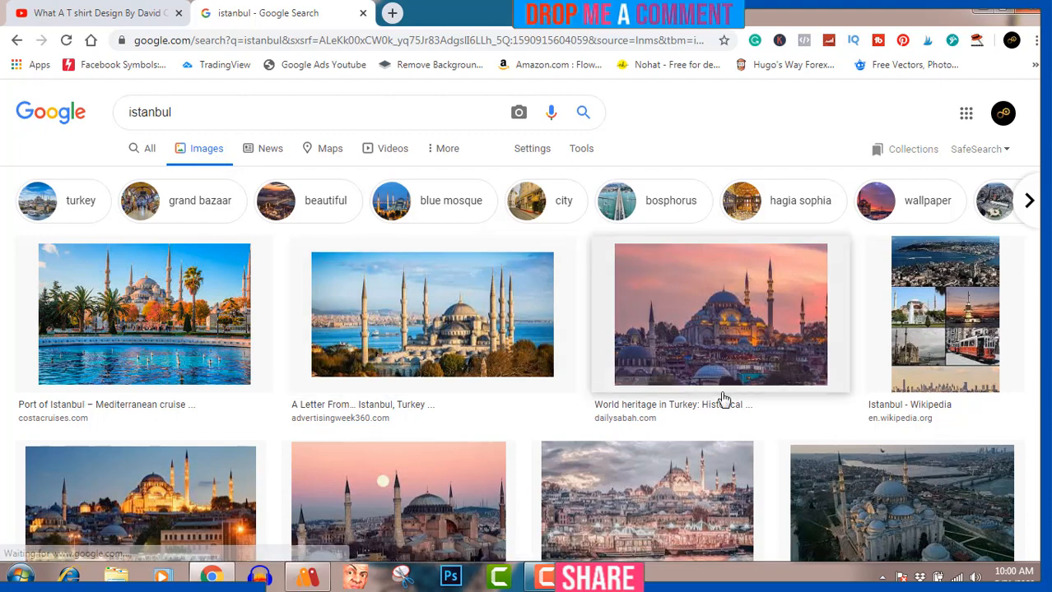
Preview the Wikipedia Istanbul collage and open the tall Pinterest photo of the waterfront with ferries from its related images.
{"action": "left_click", "coordinate": [900, 327]}
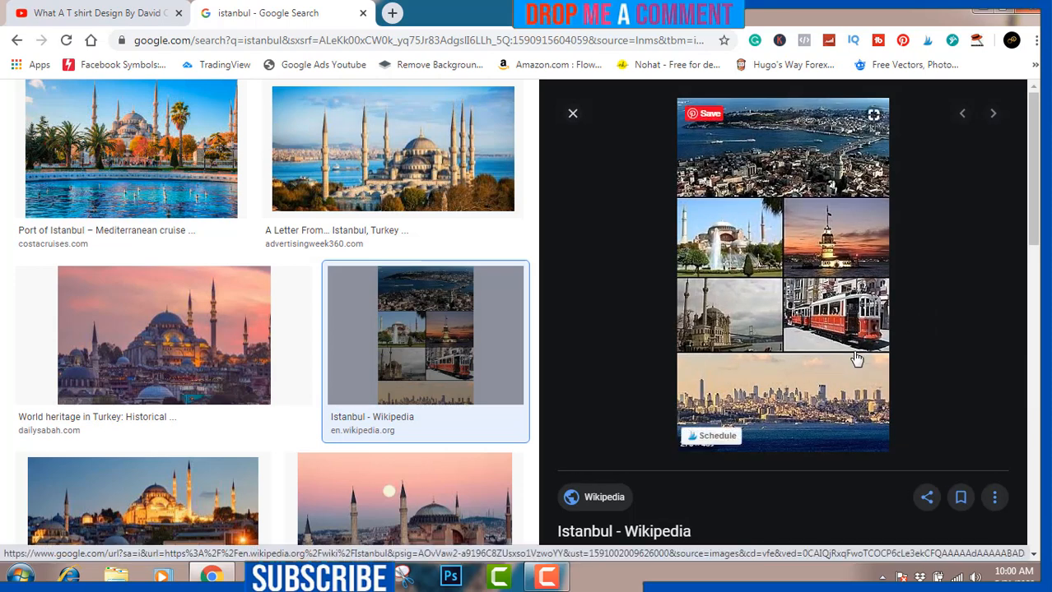
{"action": "scroll", "coordinate": [857, 358], "scroll_direction": "down", "scroll_amount": 4}
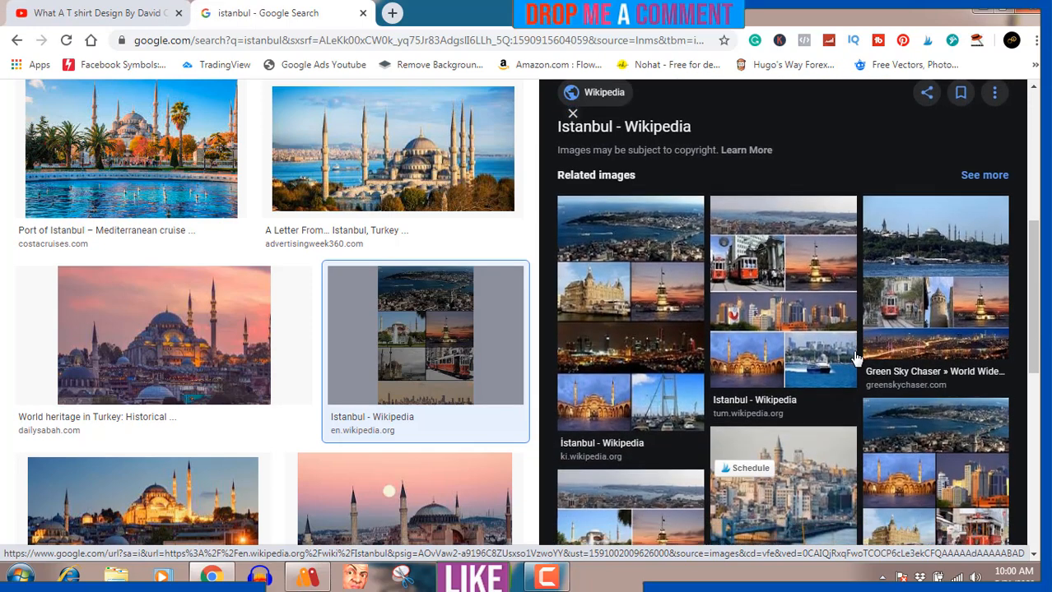
{"action": "scroll", "coordinate": [856, 359], "scroll_direction": "down", "scroll_amount": 2}
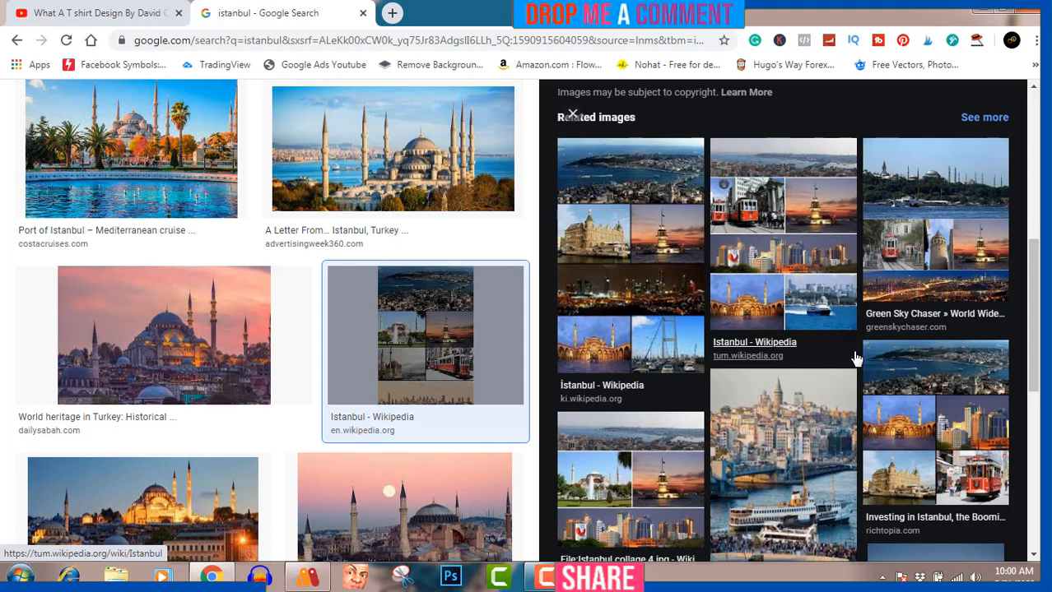
{"action": "scroll", "coordinate": [857, 358], "scroll_direction": "down", "scroll_amount": 1}
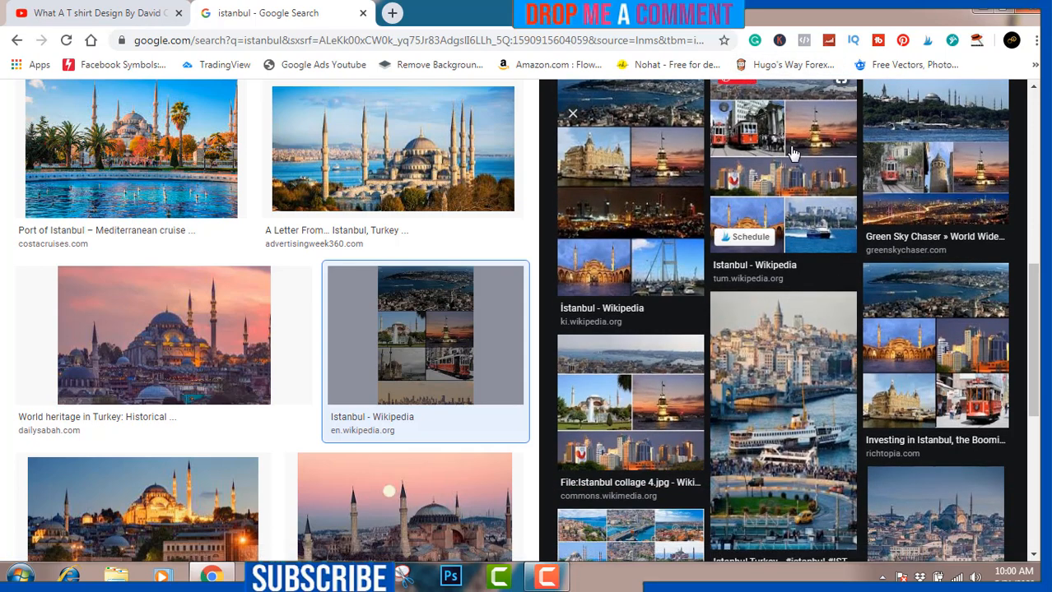
{"action": "left_click", "coordinate": [793, 424]}
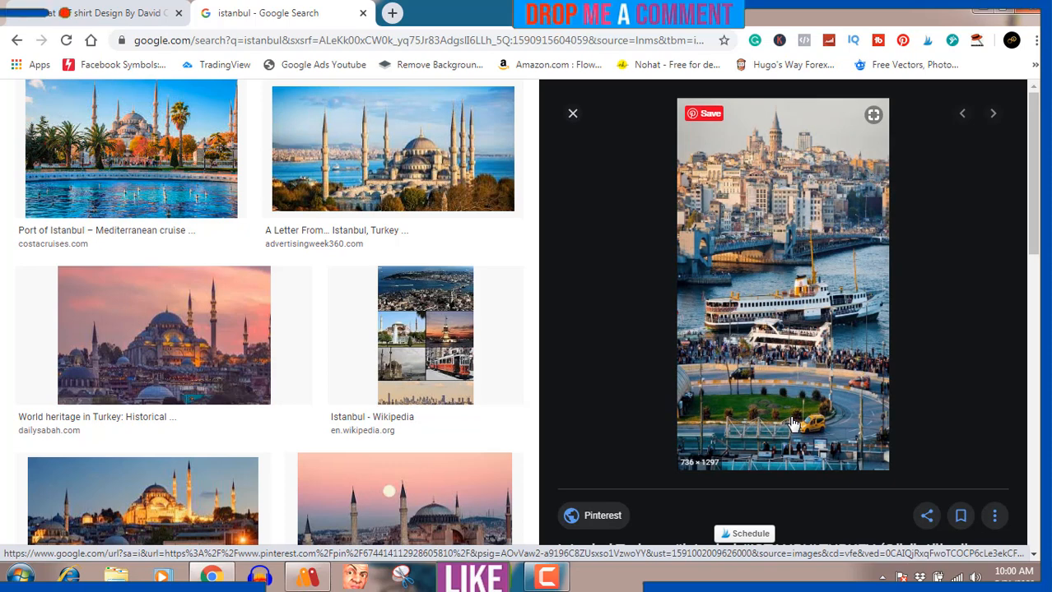
Save the waterfront photo as a JPEG image in the Downloads folder, keeping the suggested file name.
{"action": "right_click", "coordinate": [775, 313]}
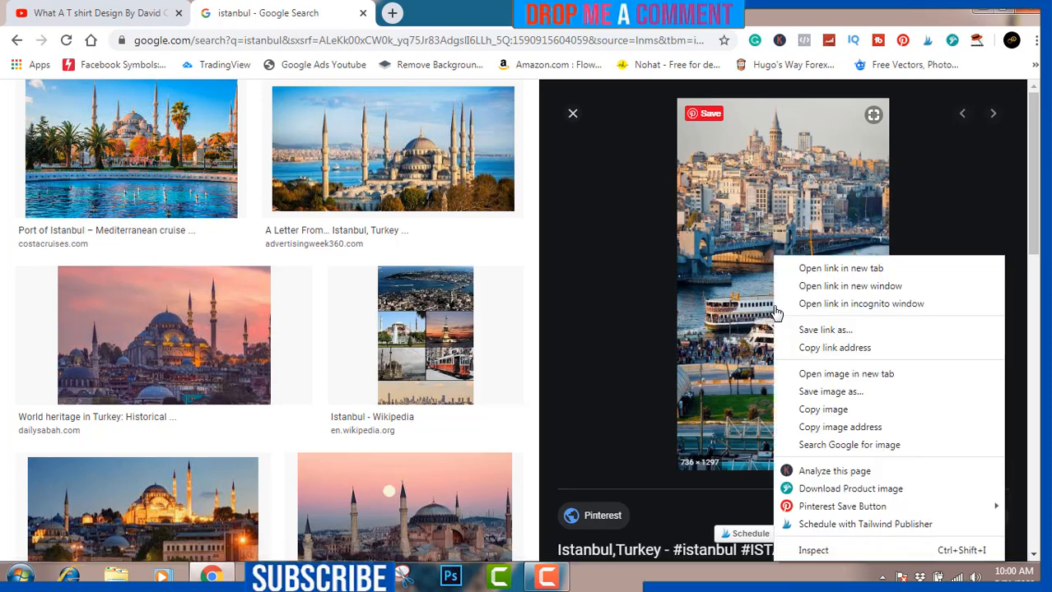
{"action": "left_click", "coordinate": [830, 391]}
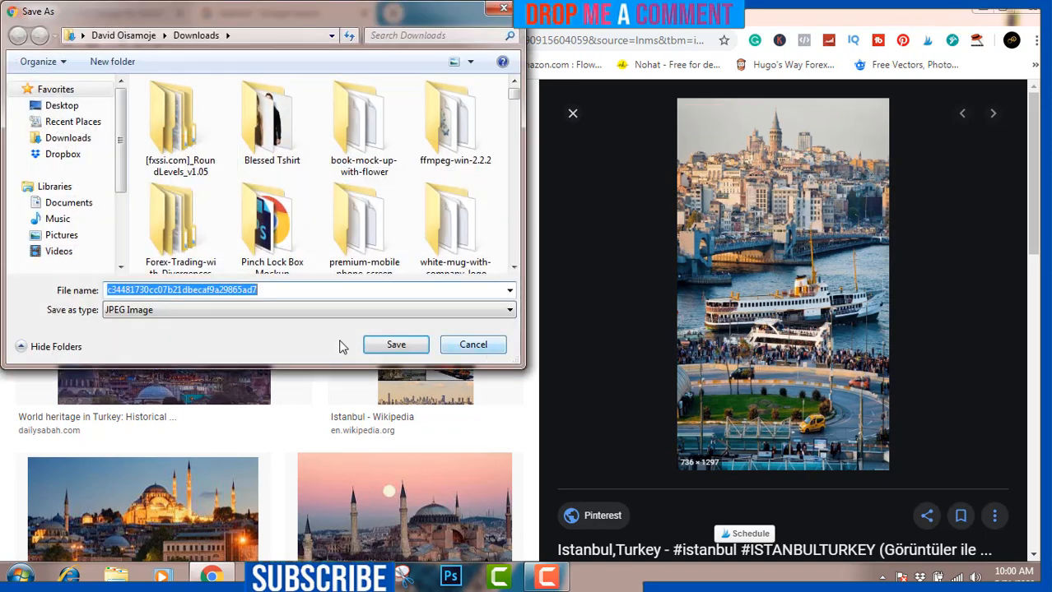
{"action": "left_click", "coordinate": [394, 345]}
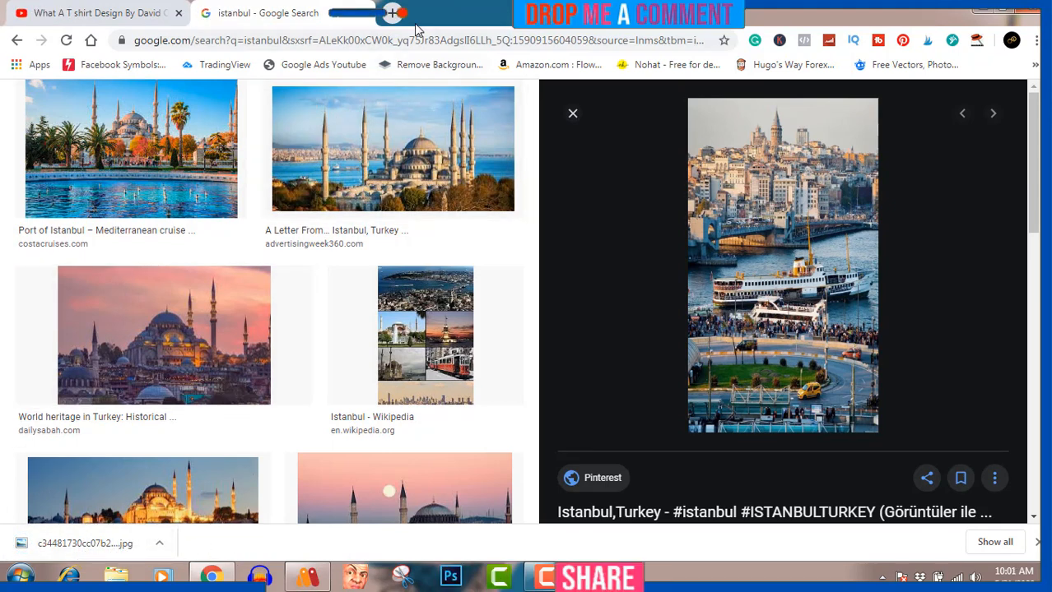
Copy the search term "istanbul" from the Google search box.
{"action": "scroll", "coordinate": [412, 235], "scroll_direction": "up", "scroll_amount": 2}
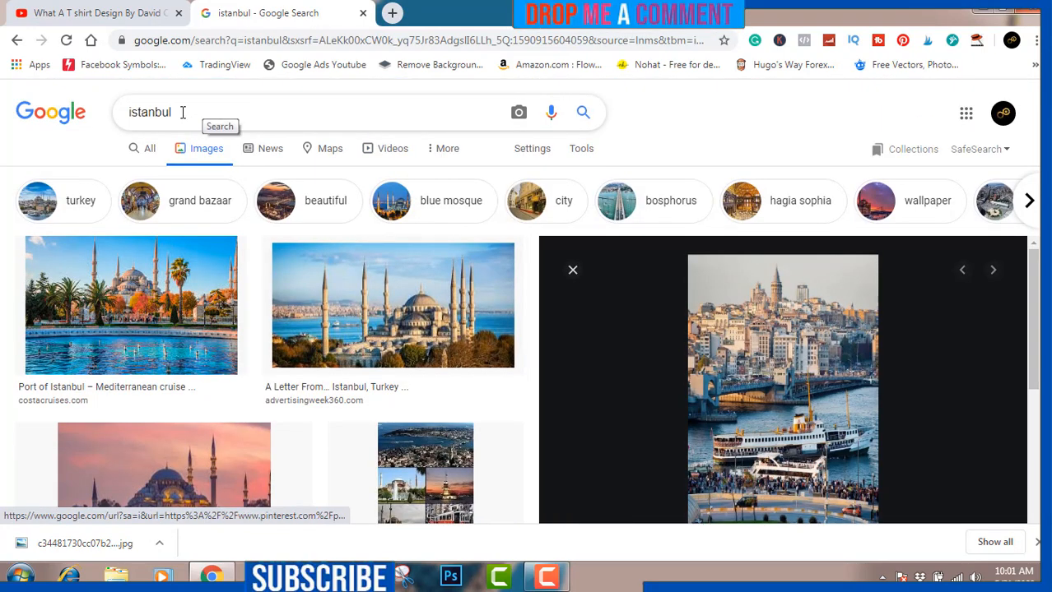
{"action": "left_click_drag", "start_coordinate": [182, 112], "coordinate": [121, 111]}
{"action": "right_click", "coordinate": [142, 110]}
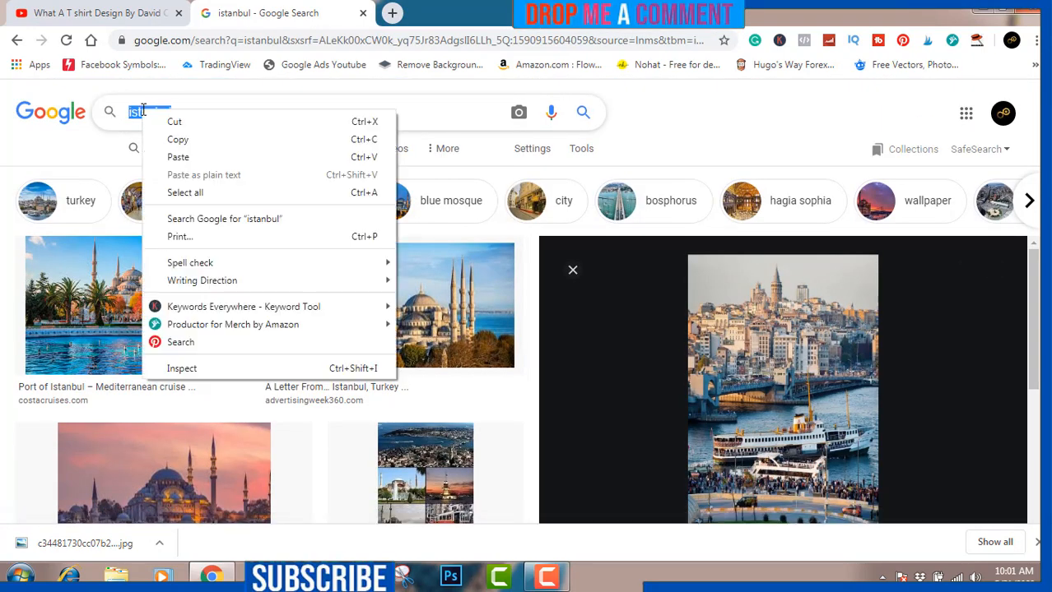
{"action": "left_click", "coordinate": [181, 140]}
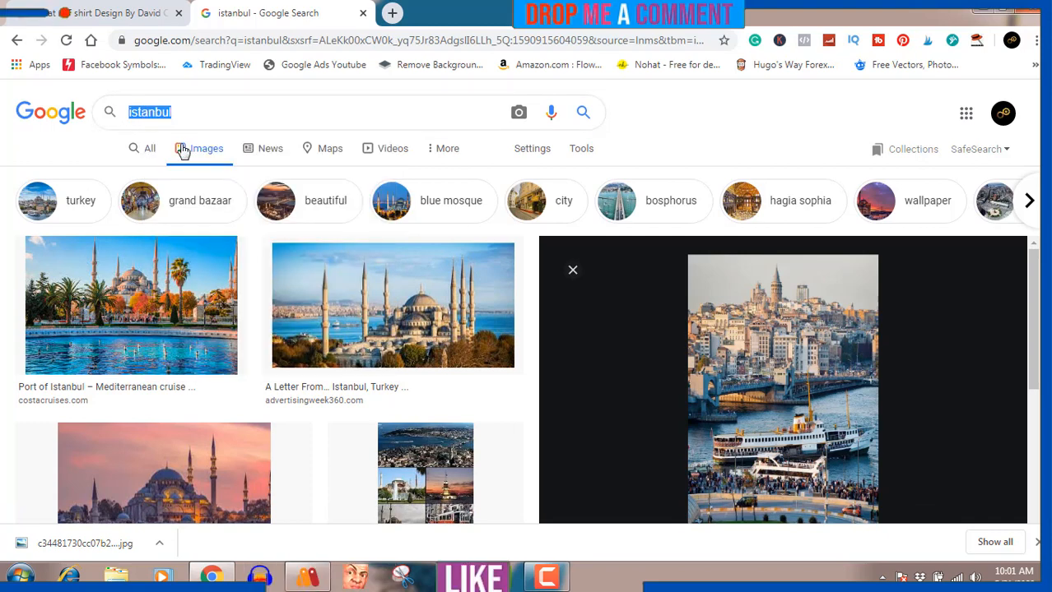
Open the Canva home page in a new browser tab.
{"action": "left_click", "coordinate": [367, 39]}
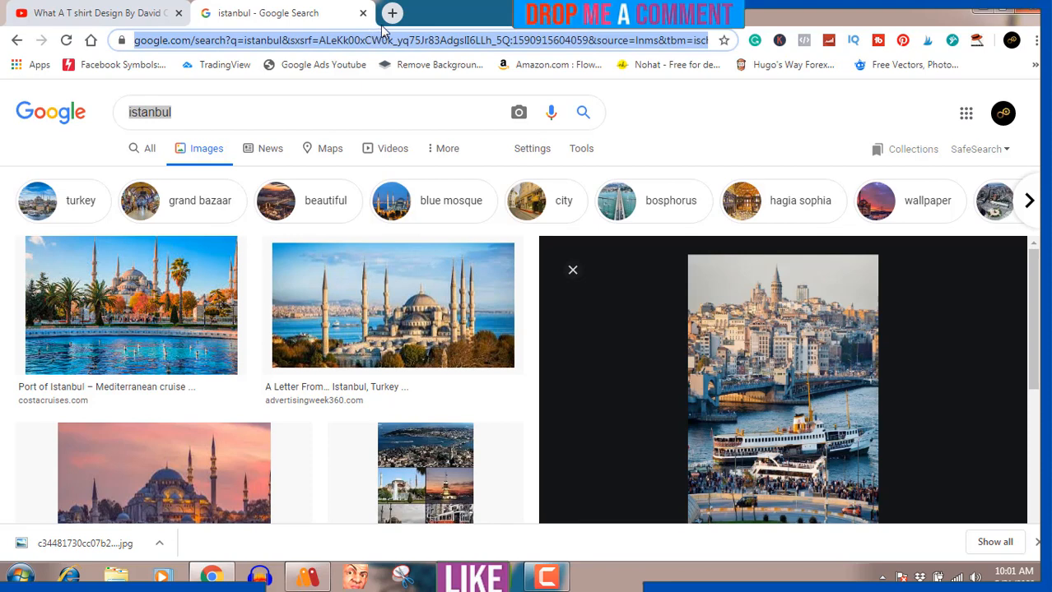
{"action": "left_click", "coordinate": [392, 14]}
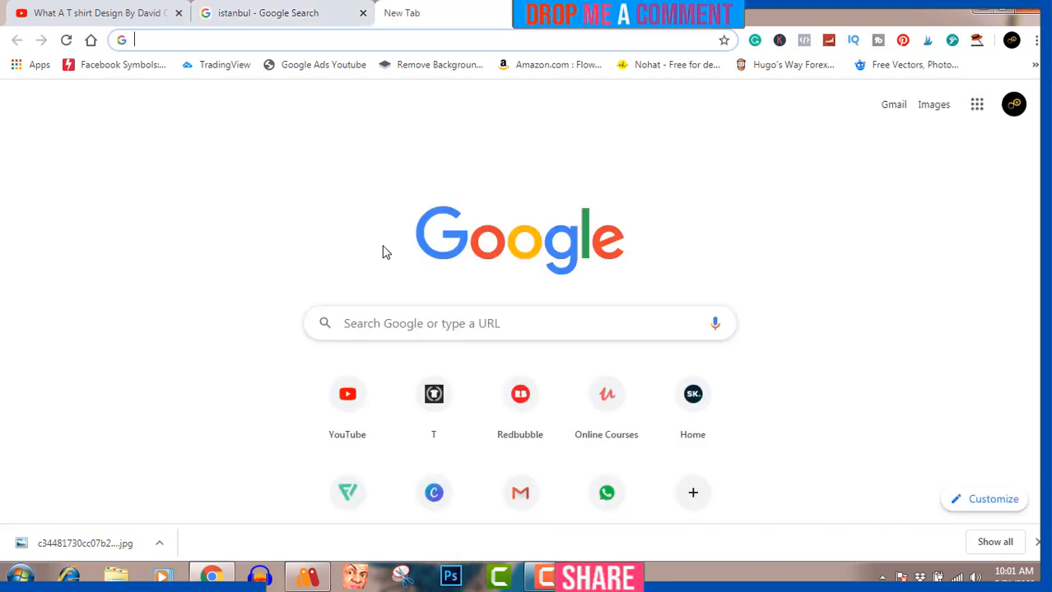
{"action": "left_click", "coordinate": [435, 497]}
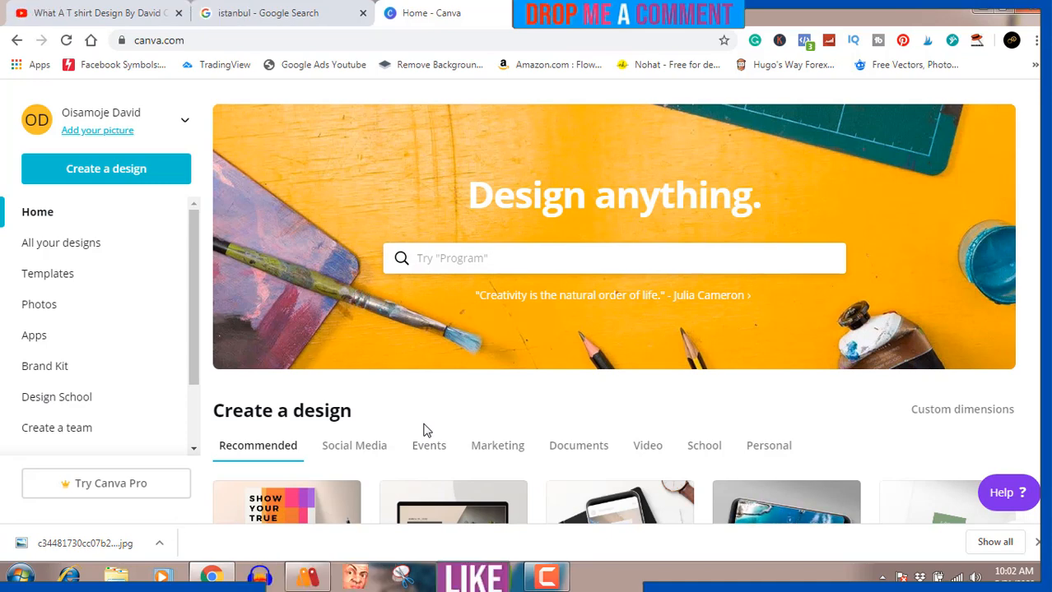
Create a new design with custom dimensions of 4500 × 5400 px.
{"action": "left_click", "coordinate": [116, 181]}
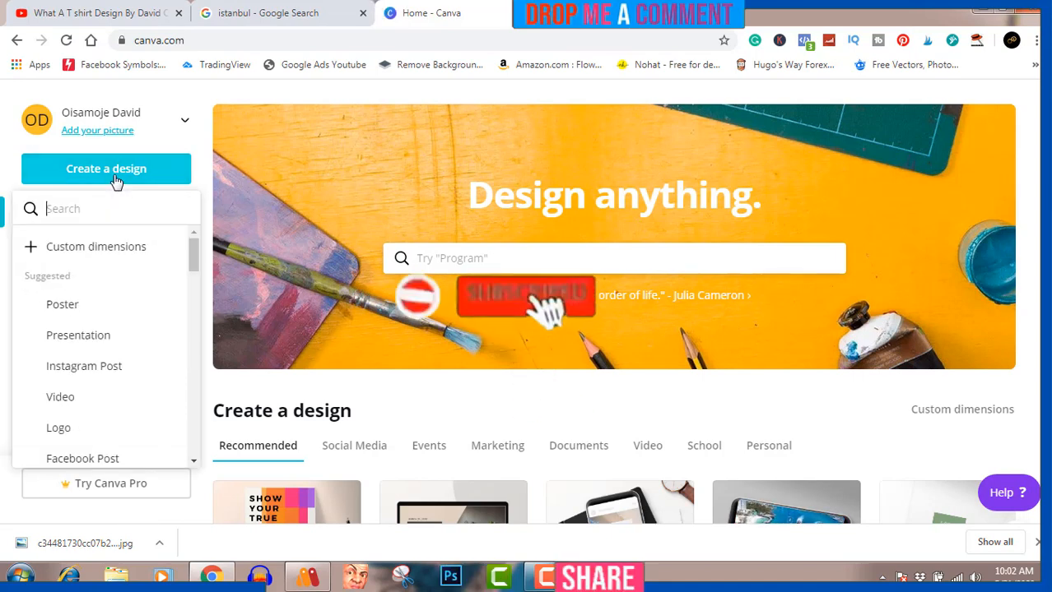
{"action": "left_click", "coordinate": [98, 248]}
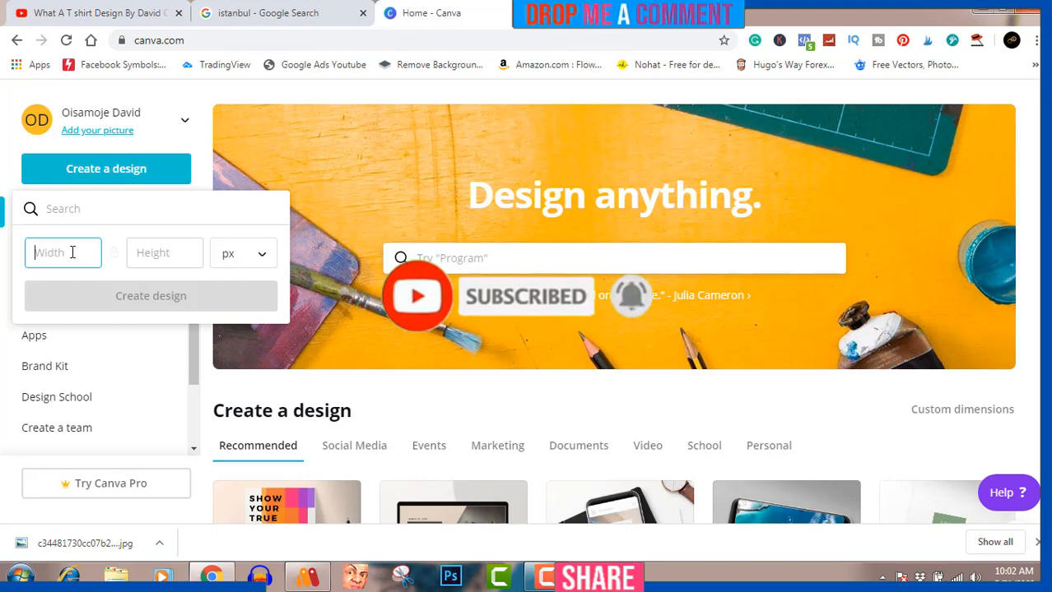
{"action": "type", "text": "4500"}
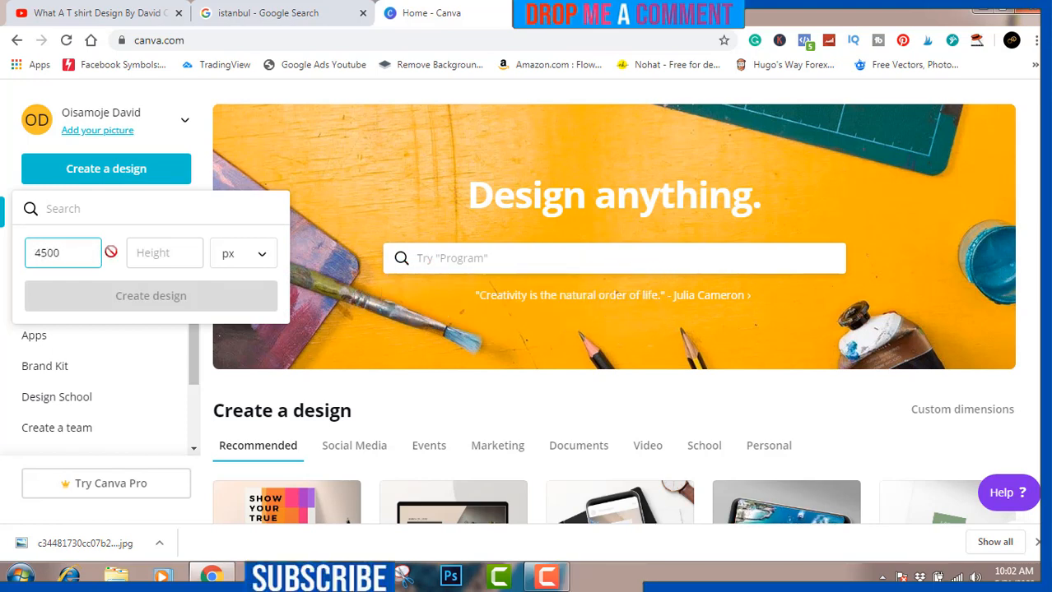
{"action": "left_click", "coordinate": [137, 256]}
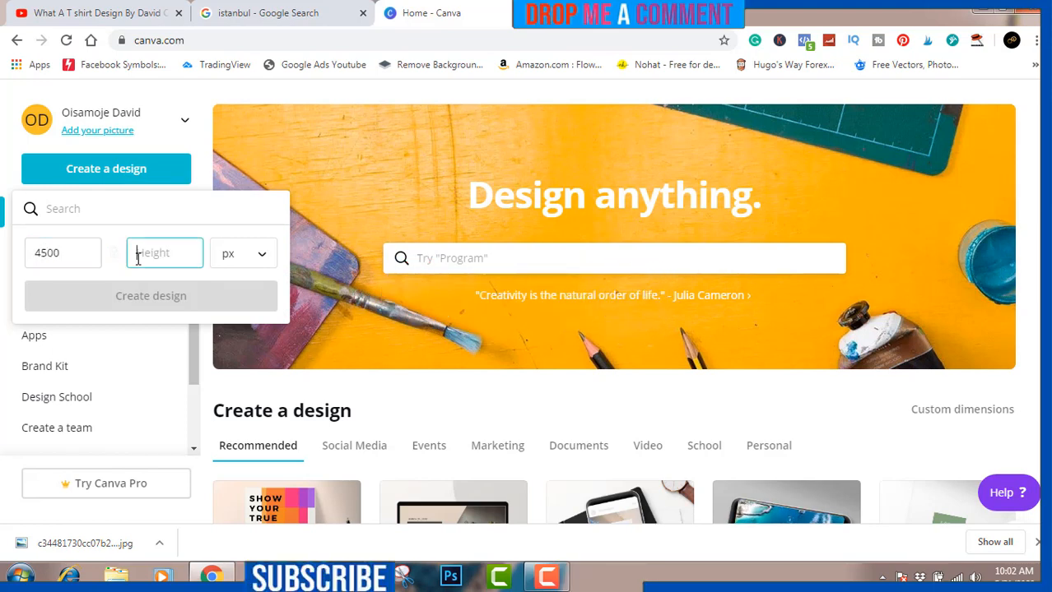
{"action": "type", "text": "54"}
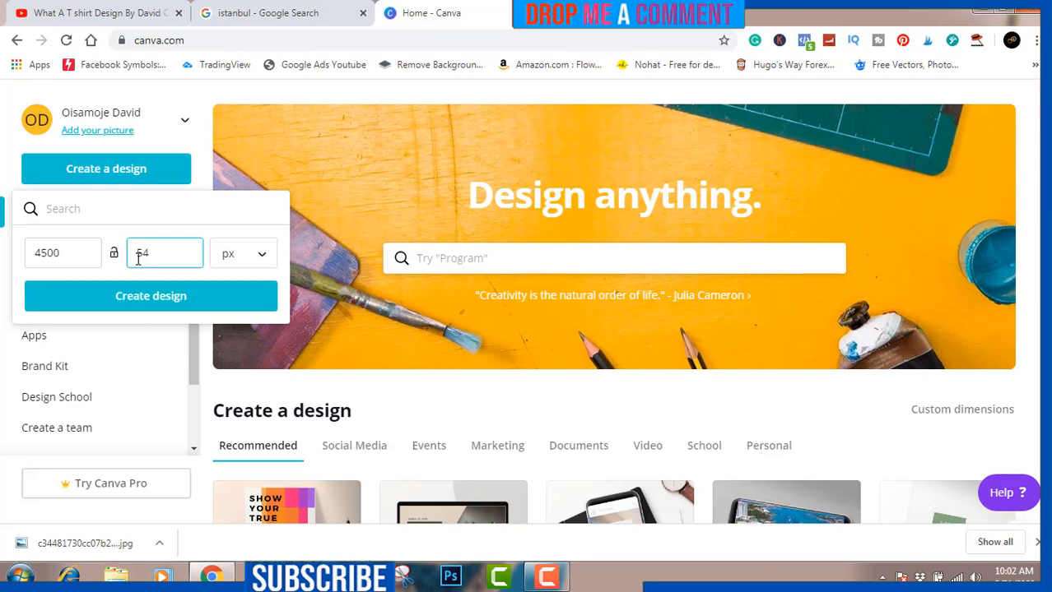
{"action": "type", "text": "00"}
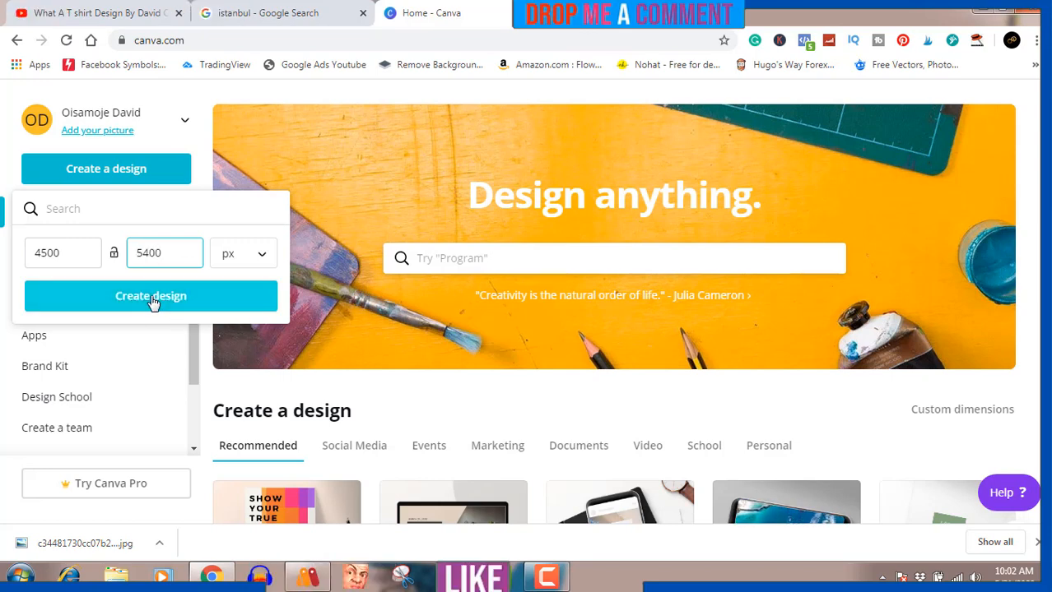
{"action": "left_click", "coordinate": [231, 259]}
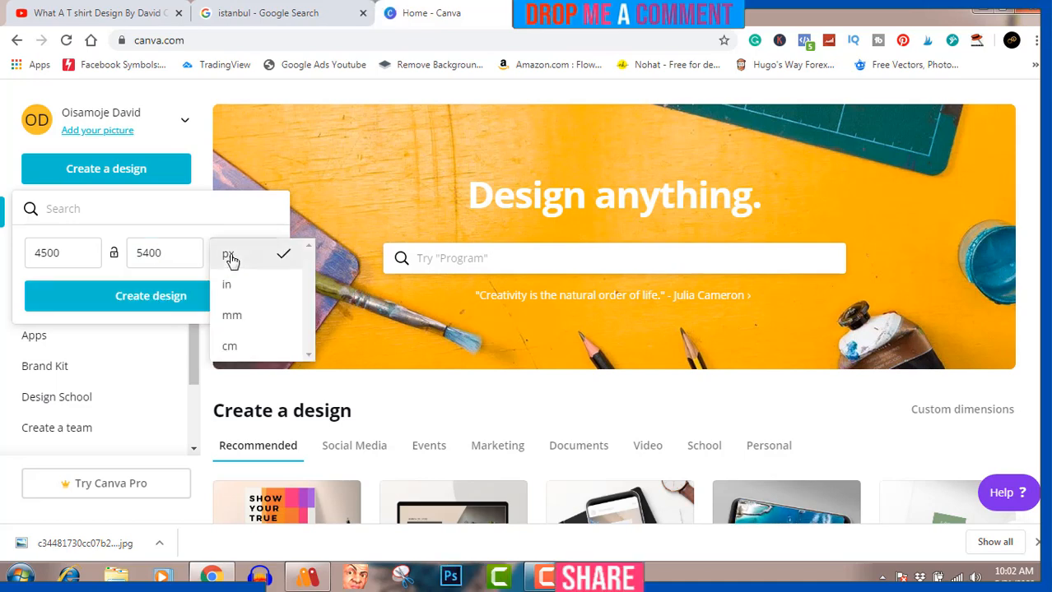
{"action": "left_click", "coordinate": [232, 259]}
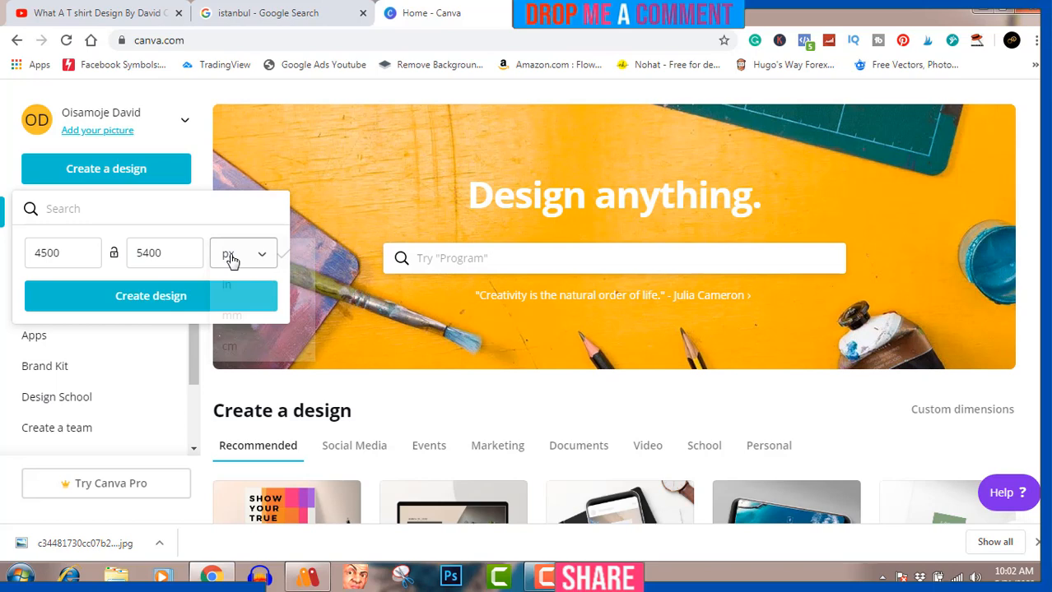
{"action": "left_click", "coordinate": [162, 298]}
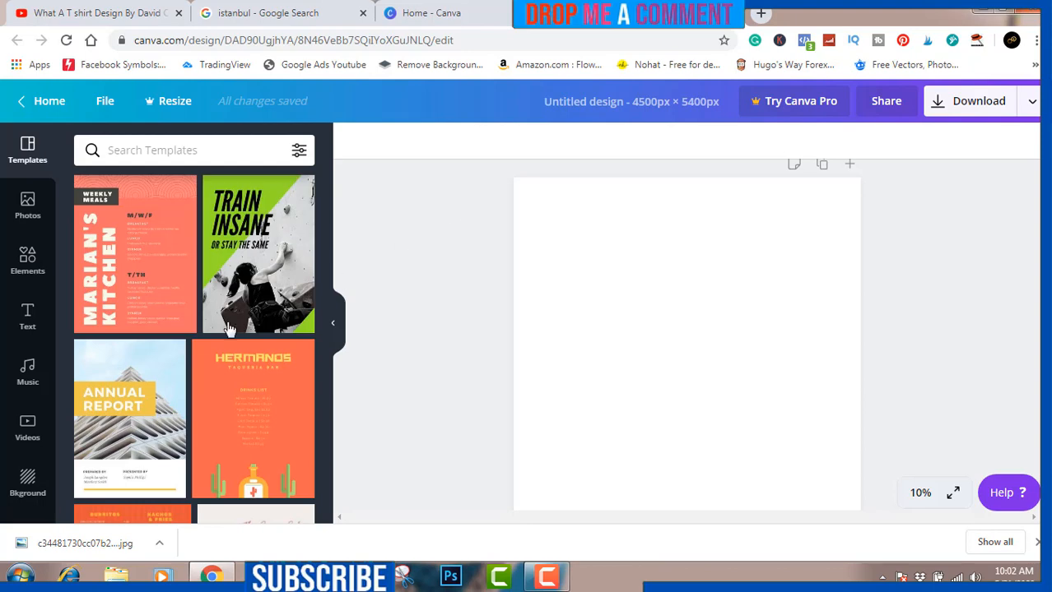
Upload the image c34481730cc07b21dbecaf9a29865ad7 from the Downloads folder to the design's uploads.
{"action": "scroll", "coordinate": [56, 389], "scroll_direction": "down", "scroll_amount": 3}
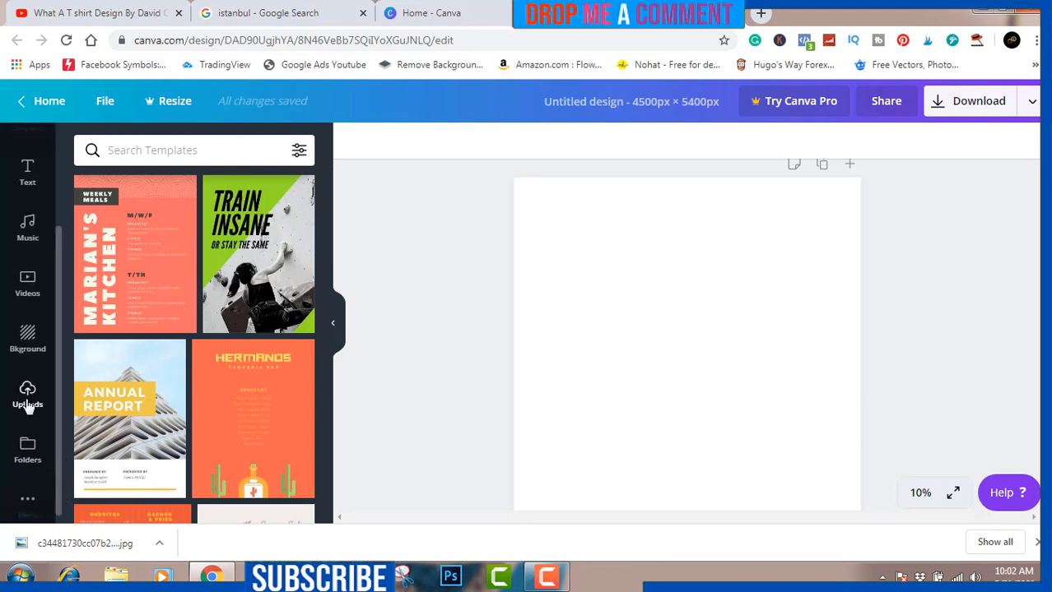
{"action": "left_click", "coordinate": [27, 399]}
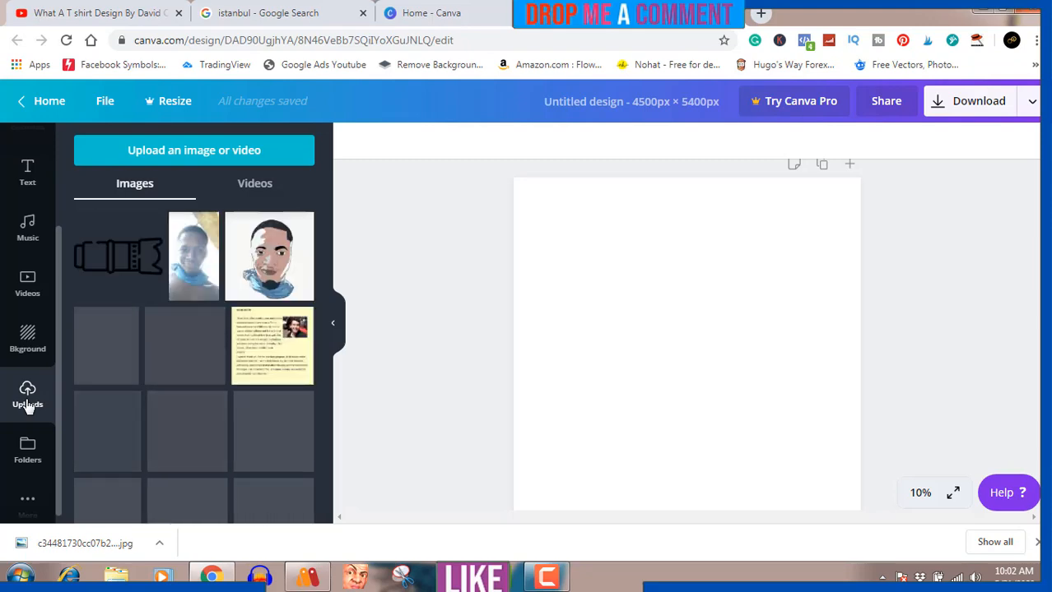
{"action": "left_click", "coordinate": [198, 152]}
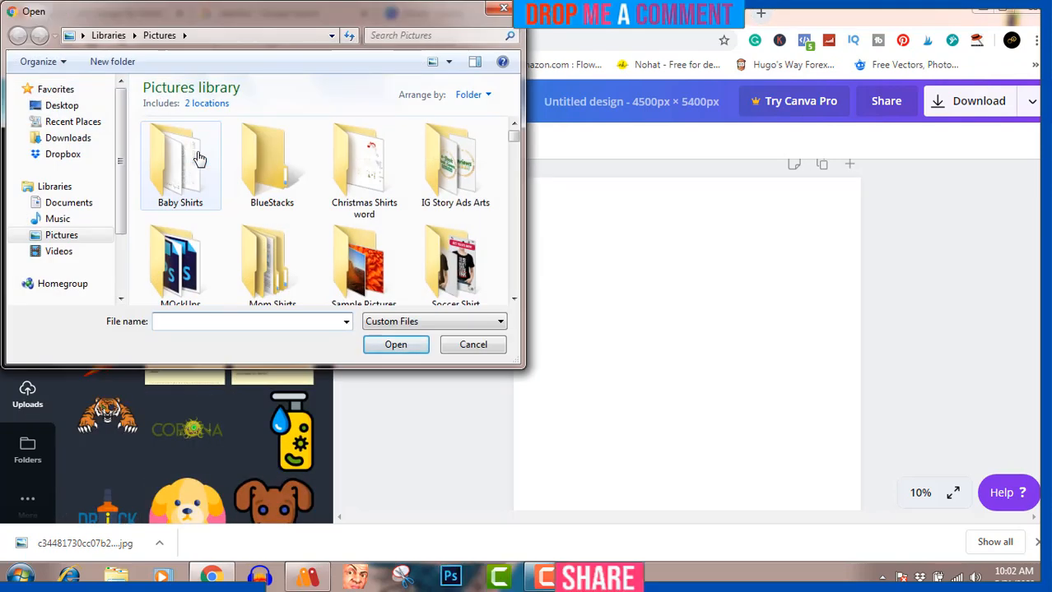
{"action": "left_click", "coordinate": [93, 141]}
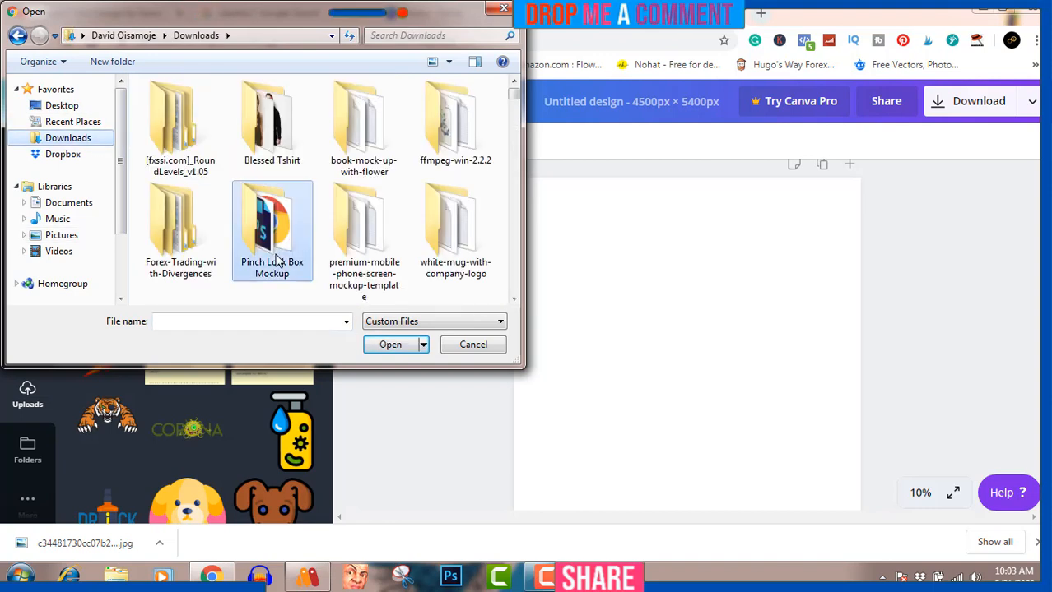
{"action": "key", "text": "c"}
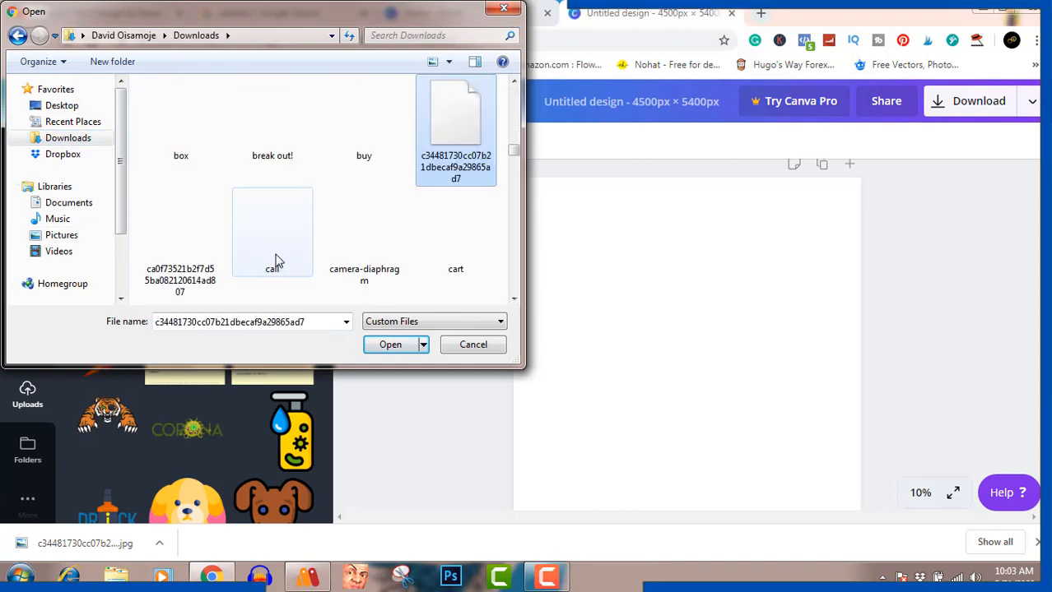
{"action": "left_click", "coordinate": [390, 346]}
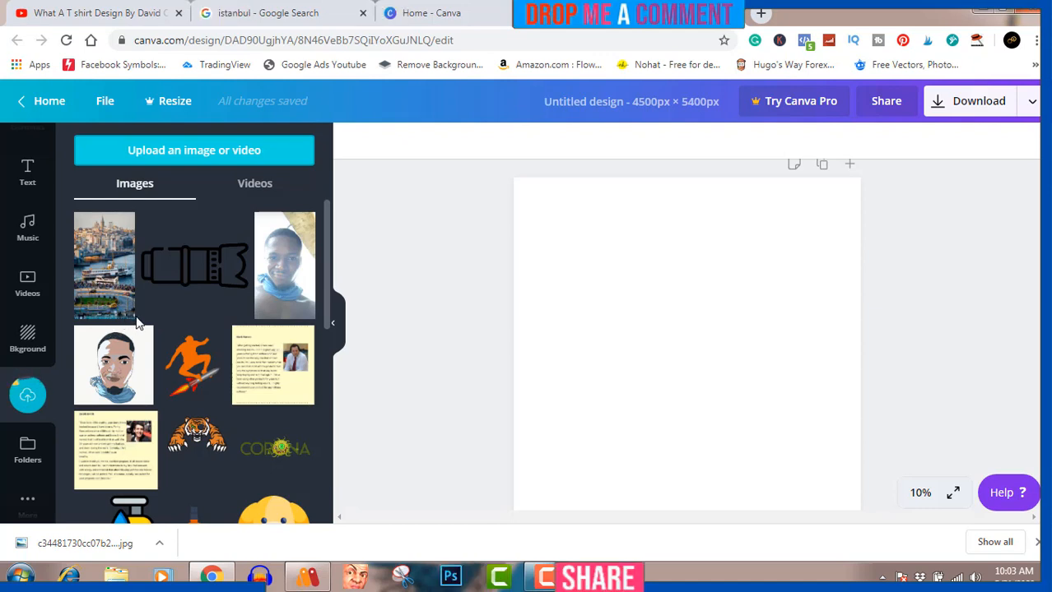
Add the uploaded Istanbul waterfront photo to the page and enlarge it proportionally to nearly the page's full height.
{"action": "left_click", "coordinate": [112, 284]}
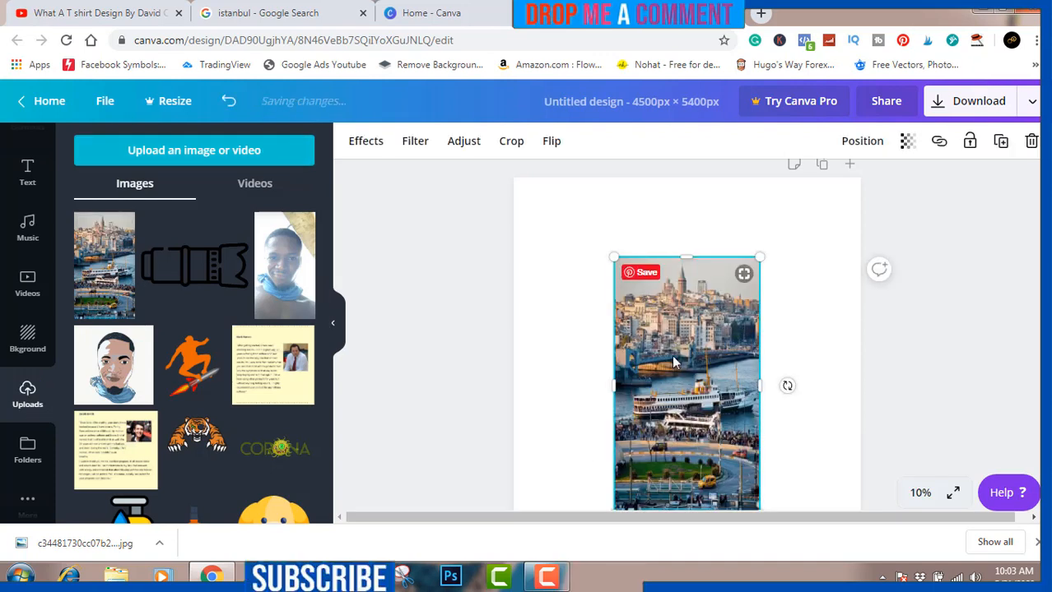
{"action": "left_click_drag", "start_coordinate": [1045, 264], "coordinate": [1045, 307]}
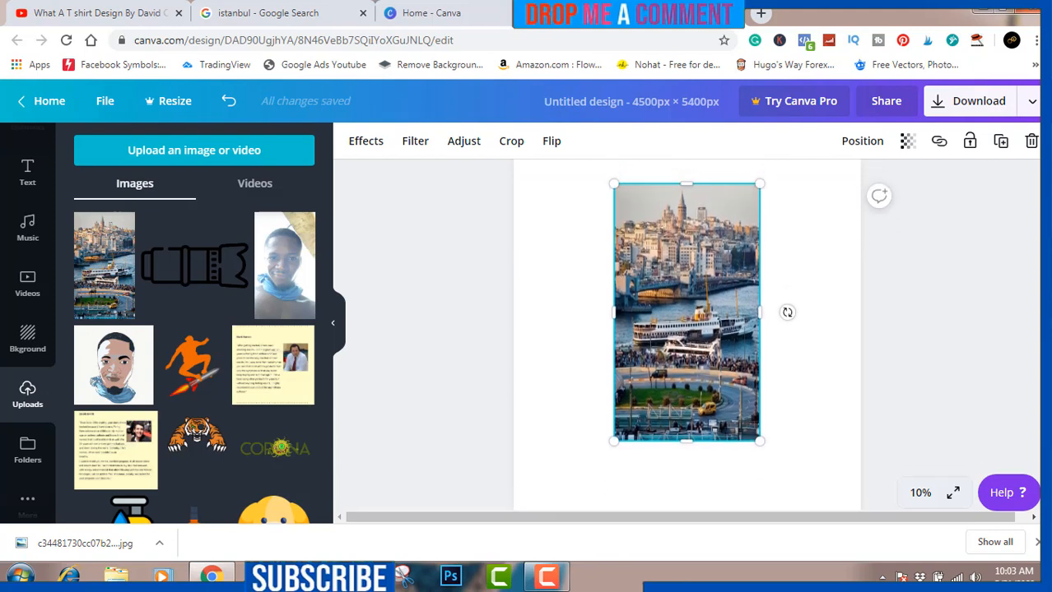
{"action": "left_click", "coordinate": [869, 357]}
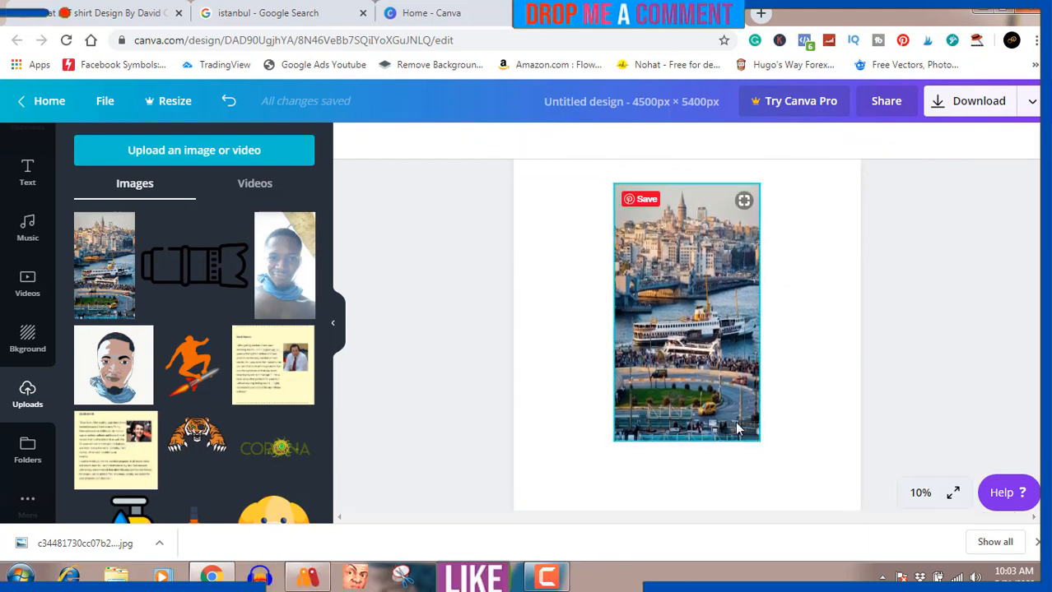
{"action": "left_click", "coordinate": [737, 427]}
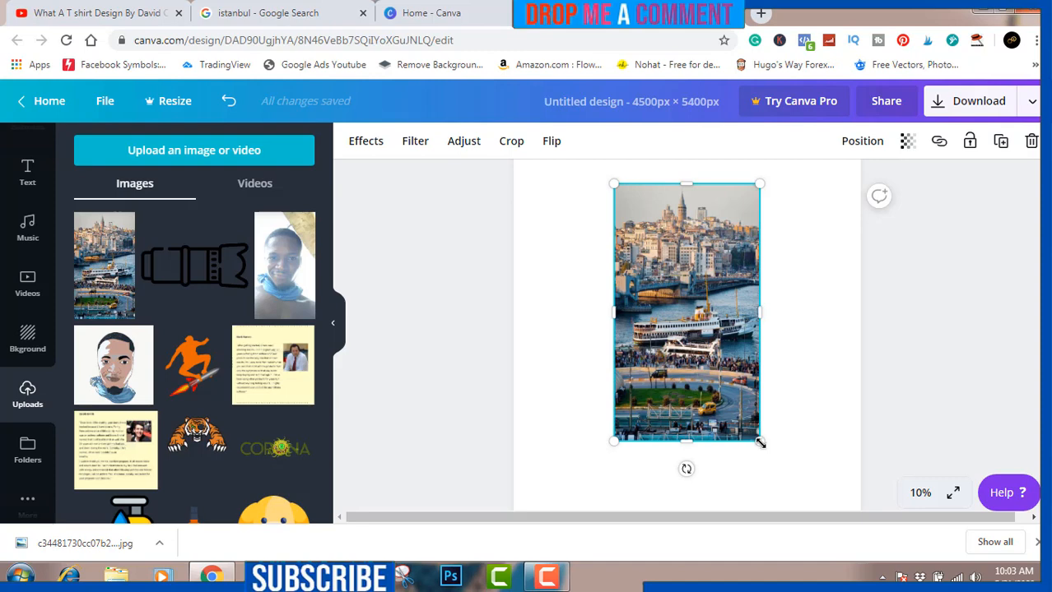
{"action": "left_click_drag", "start_coordinate": [775, 456], "coordinate": [829, 502]}
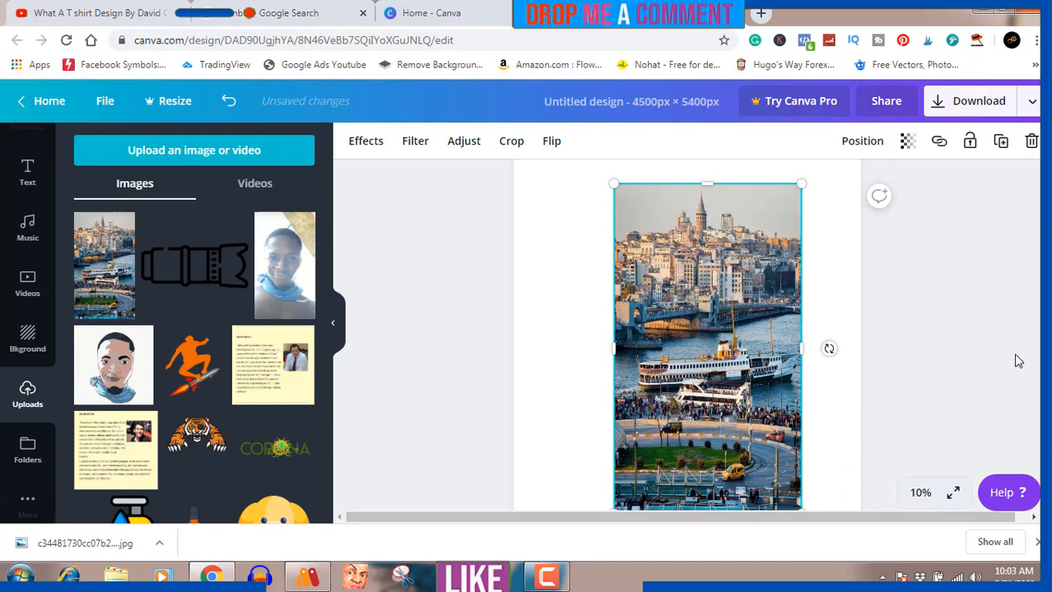
{"action": "scroll", "coordinate": [1023, 359], "scroll_direction": "down", "scroll_amount": 1}
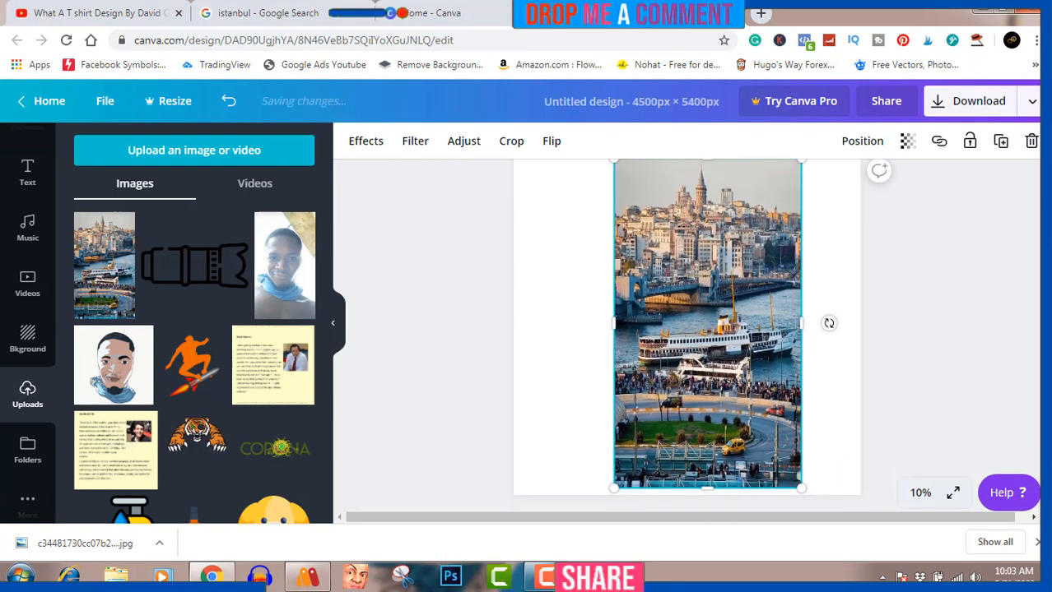
{"action": "left_click", "coordinate": [1024, 359]}
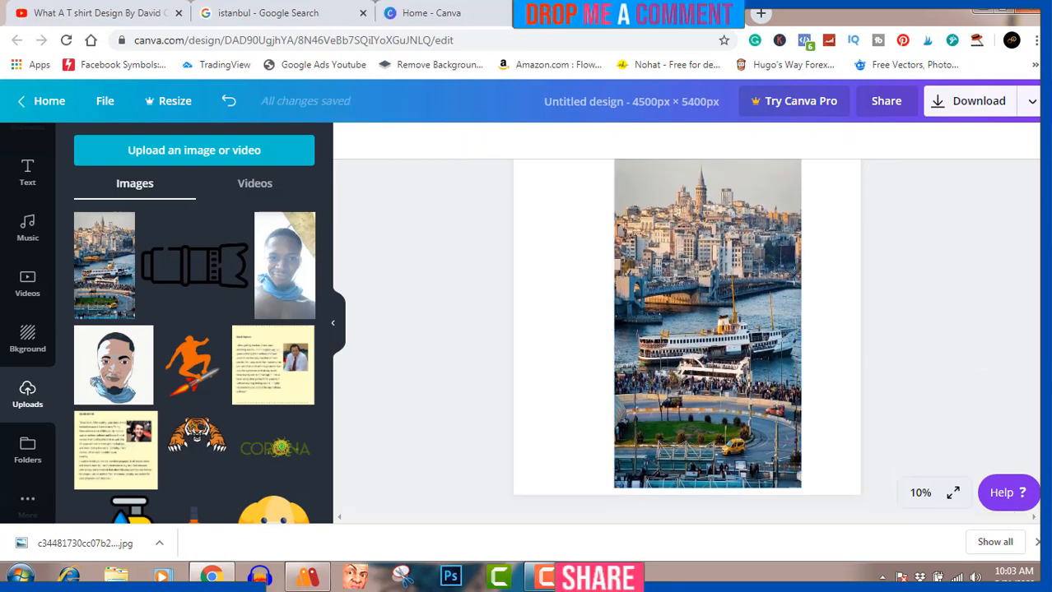
Move the enlarged waterfront photo to the centre of the page and deselect it.
{"action": "scroll", "coordinate": [687, 340], "scroll_direction": "up", "scroll_amount": 1}
{"action": "left_click_drag", "start_coordinate": [780, 390], "coordinate": [734, 346]}
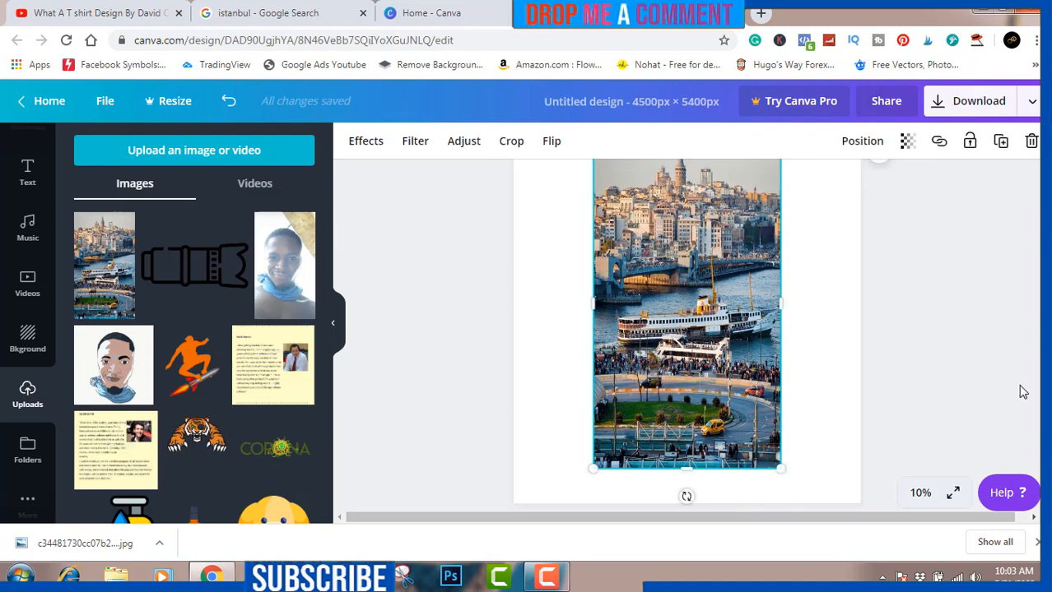
{"action": "scroll", "coordinate": [734, 337], "scroll_direction": "up", "scroll_amount": 1}
{"action": "scroll", "coordinate": [734, 337], "scroll_direction": "down", "scroll_amount": 1}
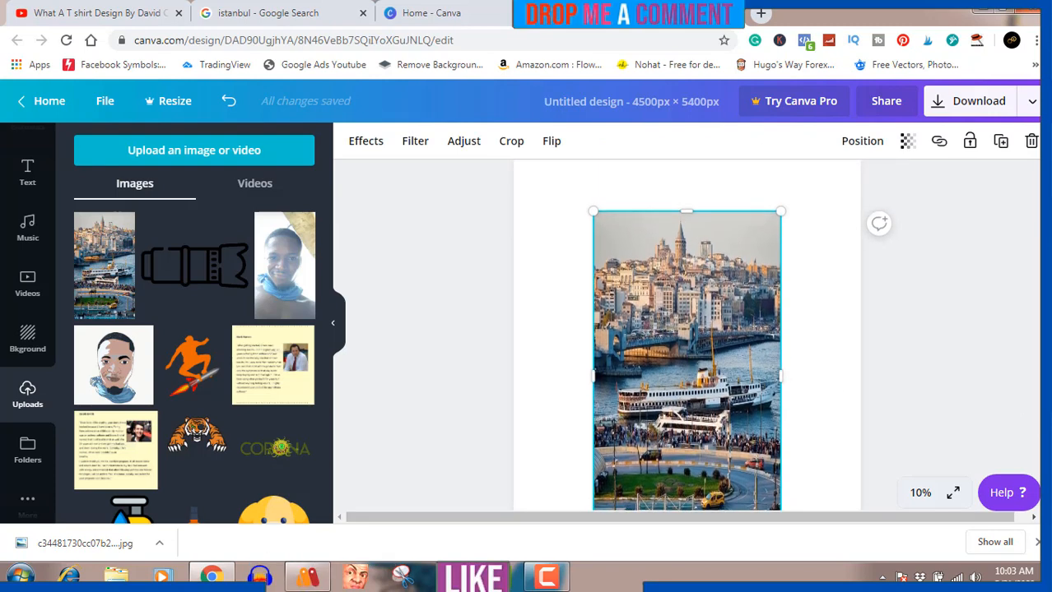
{"action": "scroll", "coordinate": [734, 337], "scroll_direction": "down", "scroll_amount": 1}
{"action": "key", "text": "Escape"}
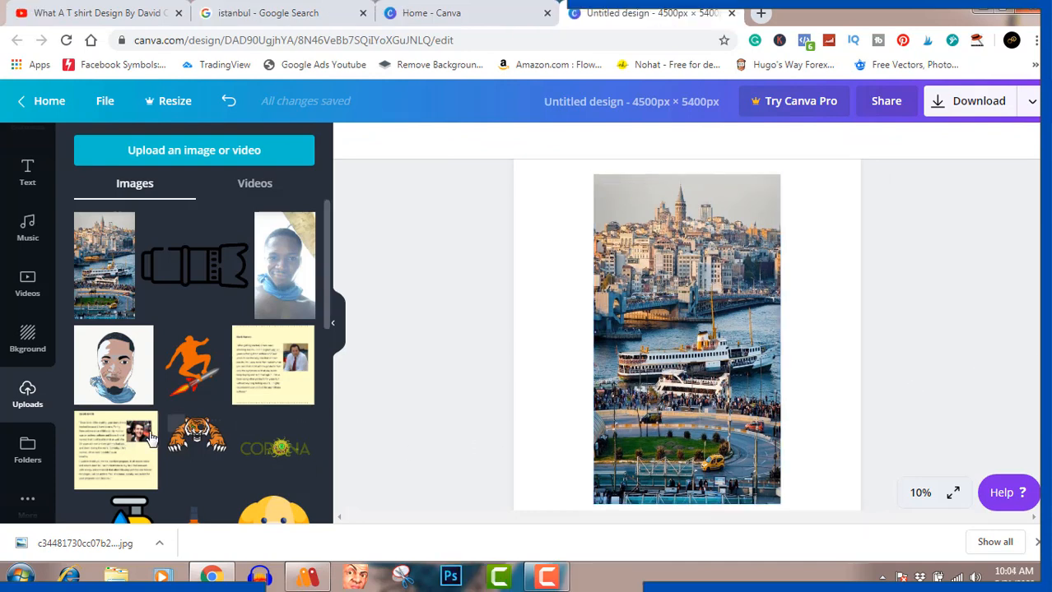
Browse the font combinations and add the "Here's to you" one with the large script name to the page.
{"action": "mouse_move", "coordinate": [150, 440]}
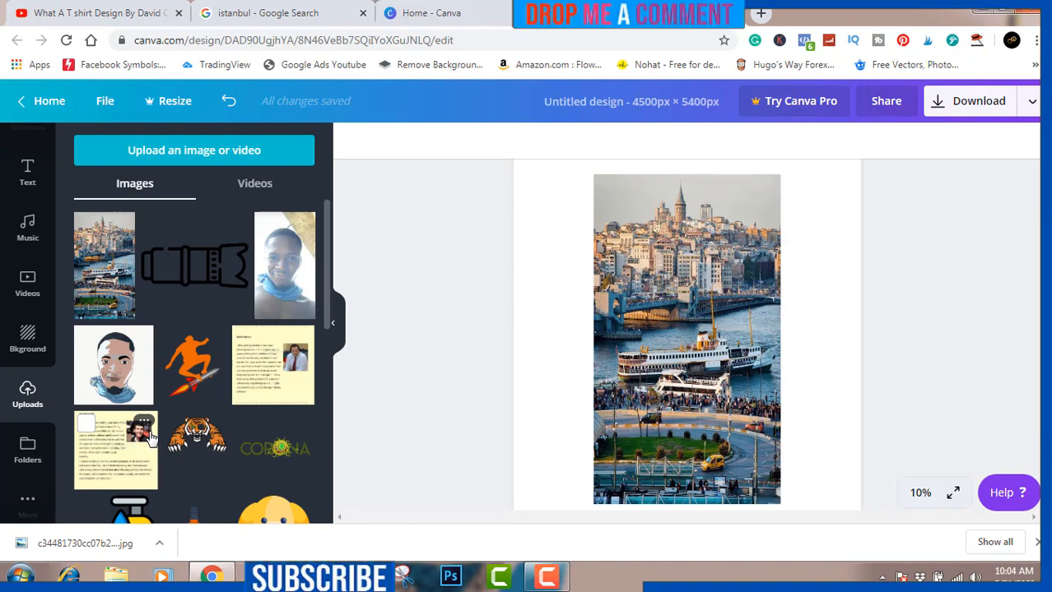
{"action": "left_click", "coordinate": [27, 177]}
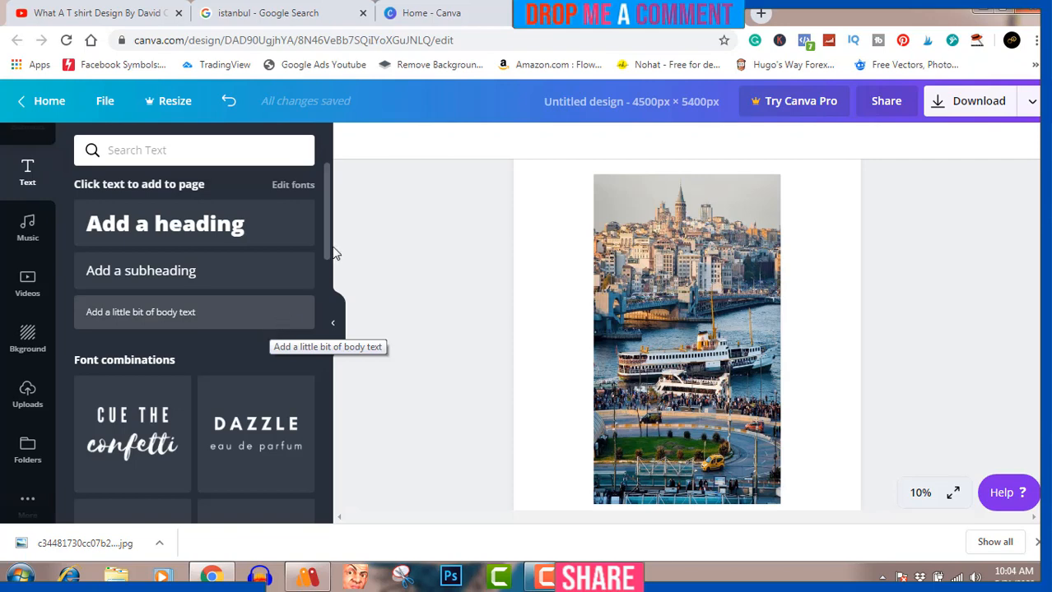
{"action": "left_click_drag", "start_coordinate": [324, 219], "coordinate": [327, 460]}
{"action": "scroll", "coordinate": [328, 461], "scroll_direction": "down", "scroll_amount": 3}
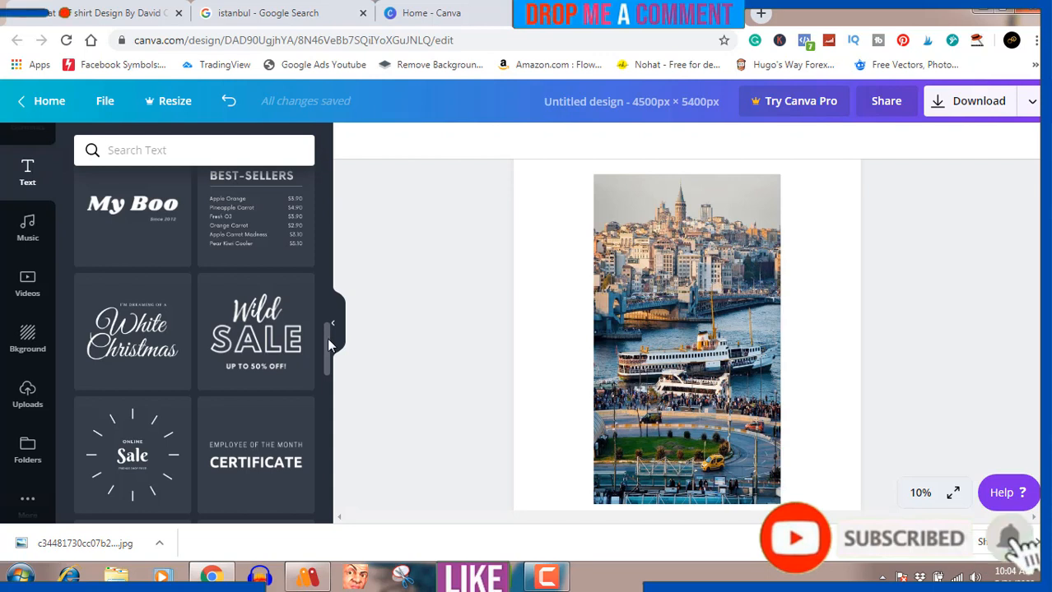
{"action": "scroll", "coordinate": [328, 346], "scroll_direction": "down", "scroll_amount": 1}
{"action": "left_click_drag", "start_coordinate": [327, 356], "coordinate": [327, 434]}
{"action": "scroll", "coordinate": [327, 435], "scroll_direction": "down", "scroll_amount": 4}
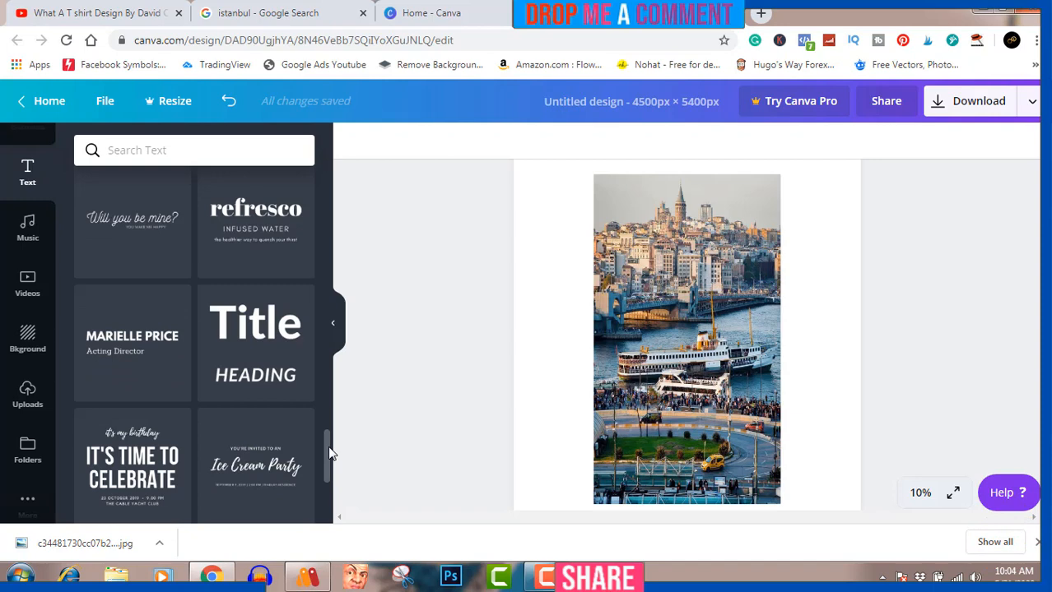
{"action": "scroll", "coordinate": [328, 457], "scroll_direction": "down", "scroll_amount": 4}
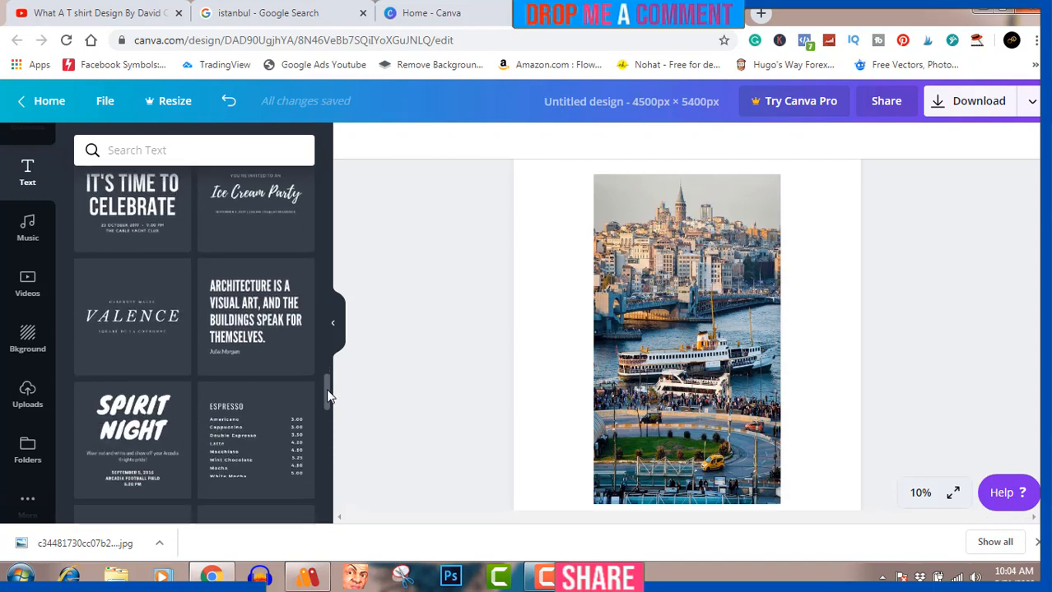
{"action": "left_click_drag", "start_coordinate": [328, 395], "coordinate": [326, 493]}
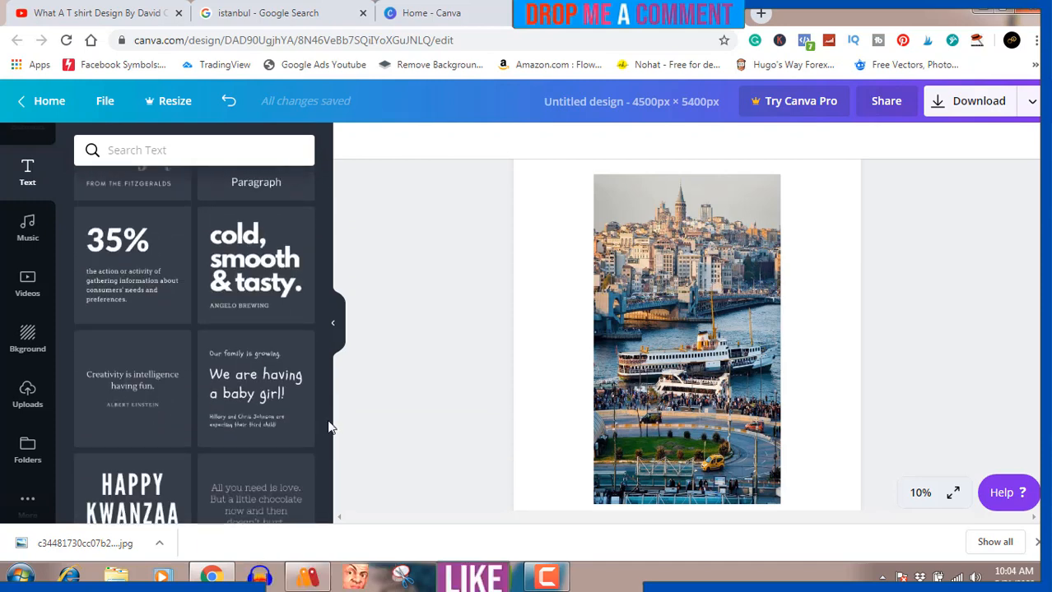
{"action": "left_click_drag", "start_coordinate": [326, 421], "coordinate": [327, 496]}
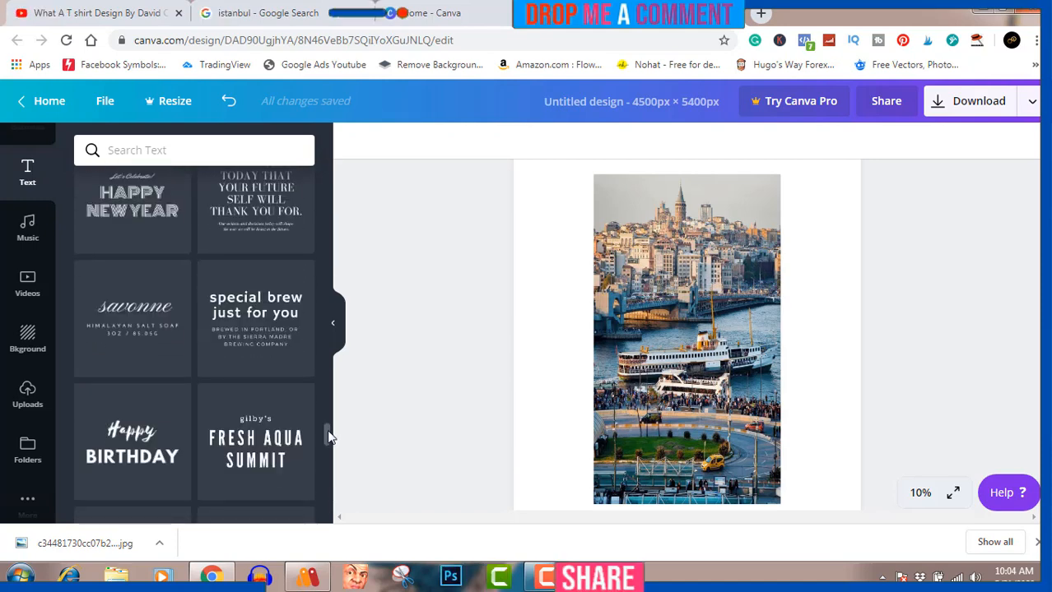
{"action": "left_click_drag", "start_coordinate": [328, 436], "coordinate": [327, 508]}
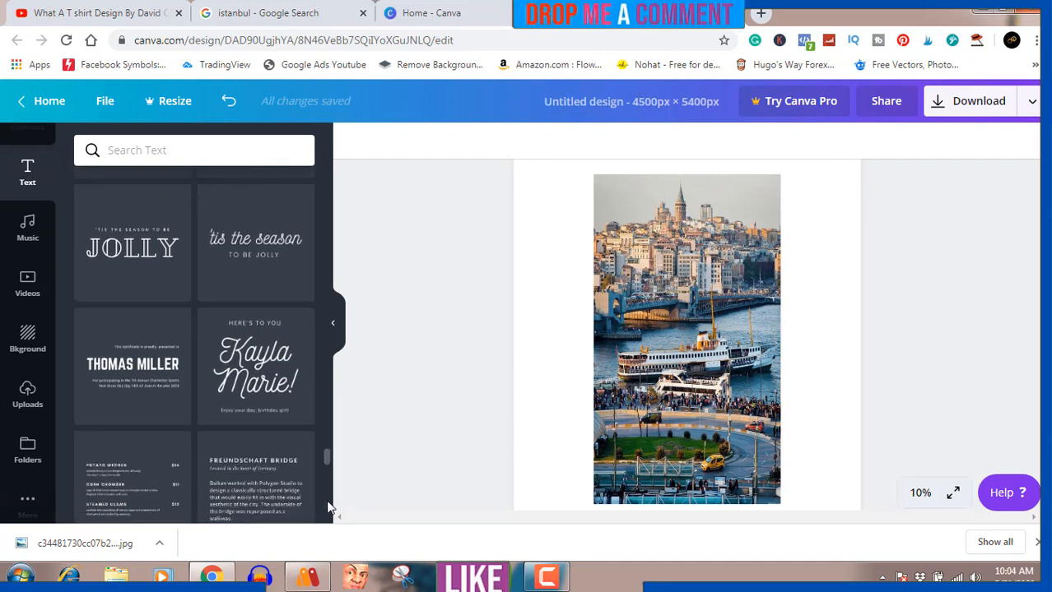
{"action": "left_click", "coordinate": [261, 370]}
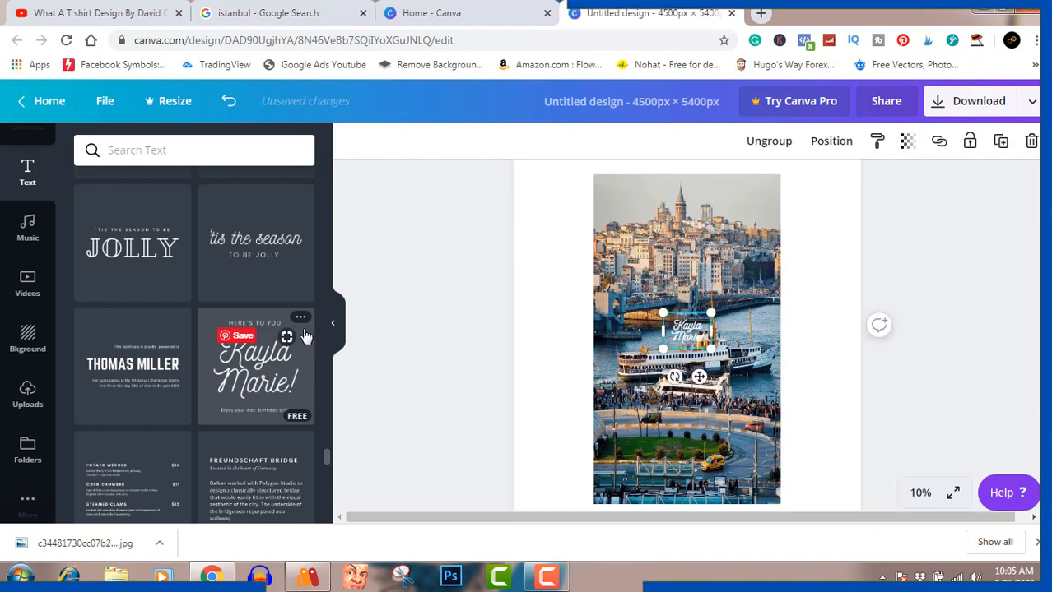
Recolour the script name text with the tan shade from the photo colours.
{"action": "left_click", "coordinate": [682, 325]}
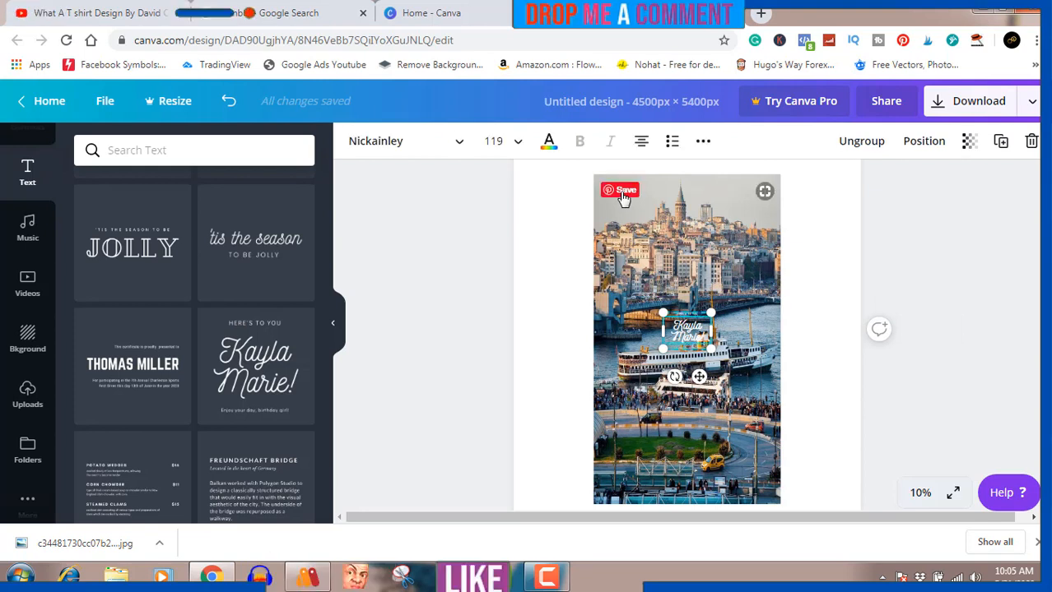
{"action": "left_click", "coordinate": [553, 153]}
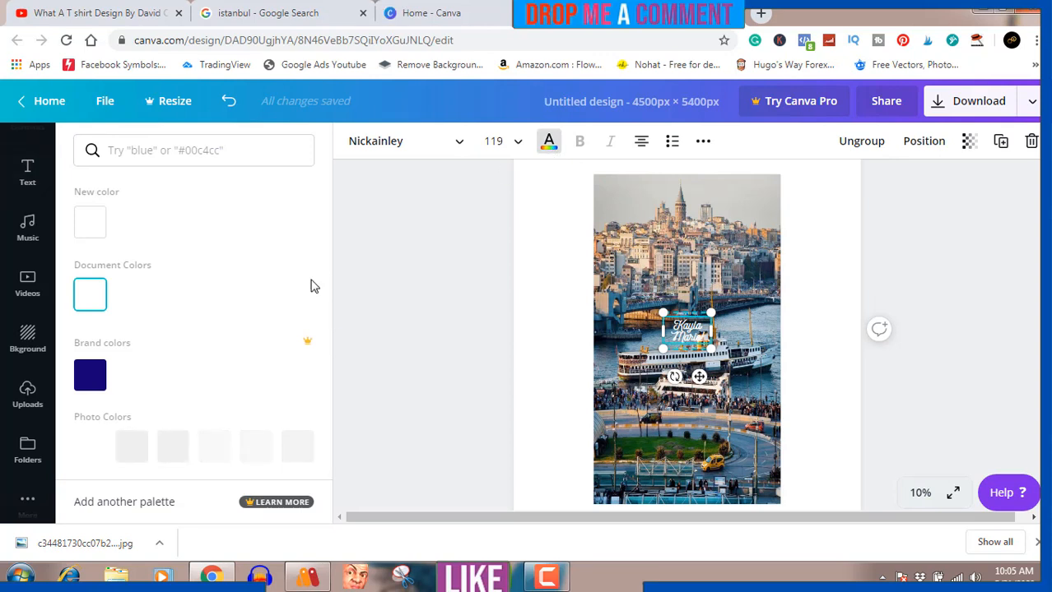
{"action": "left_click", "coordinate": [136, 459]}
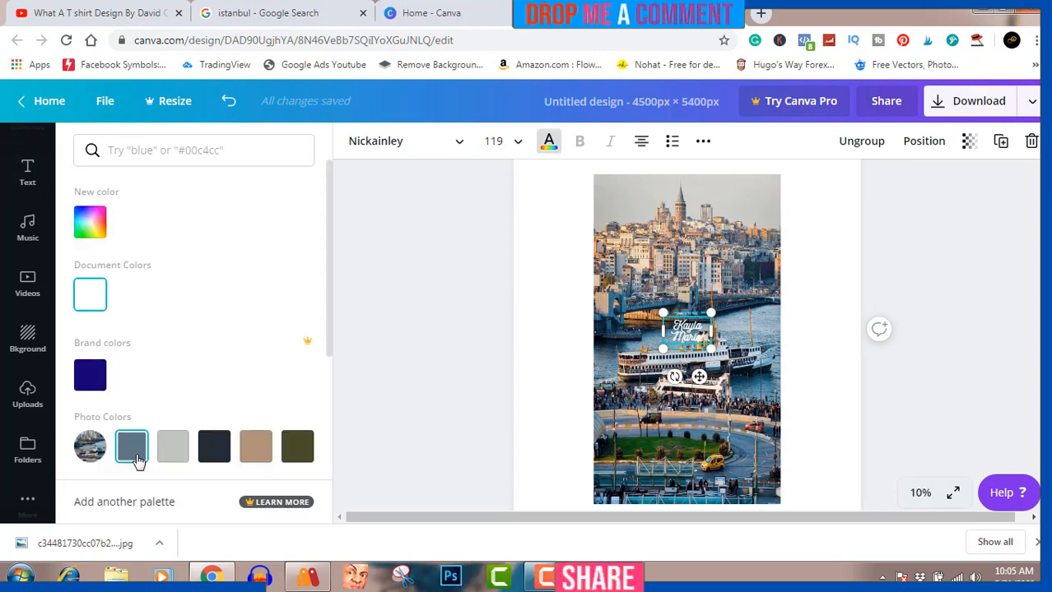
{"action": "left_click", "coordinate": [245, 454]}
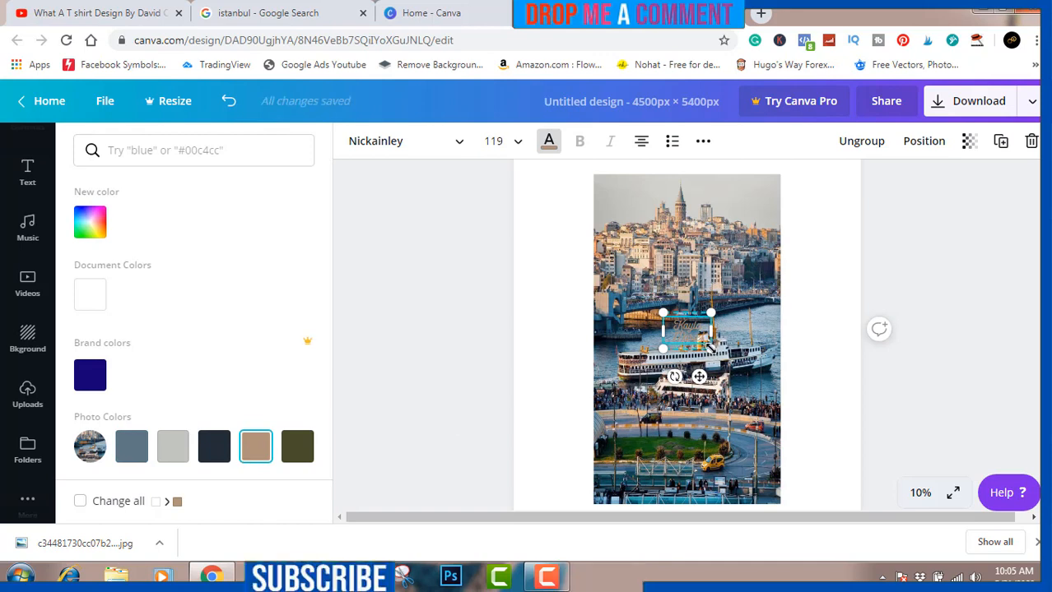
Enlarge the text group until the script text is about size 657 and centre it over the photo.
{"action": "left_click_drag", "start_coordinate": [737, 367], "coordinate": [871, 435]}
{"action": "left_click_drag", "start_coordinate": [777, 375], "coordinate": [709, 311]}
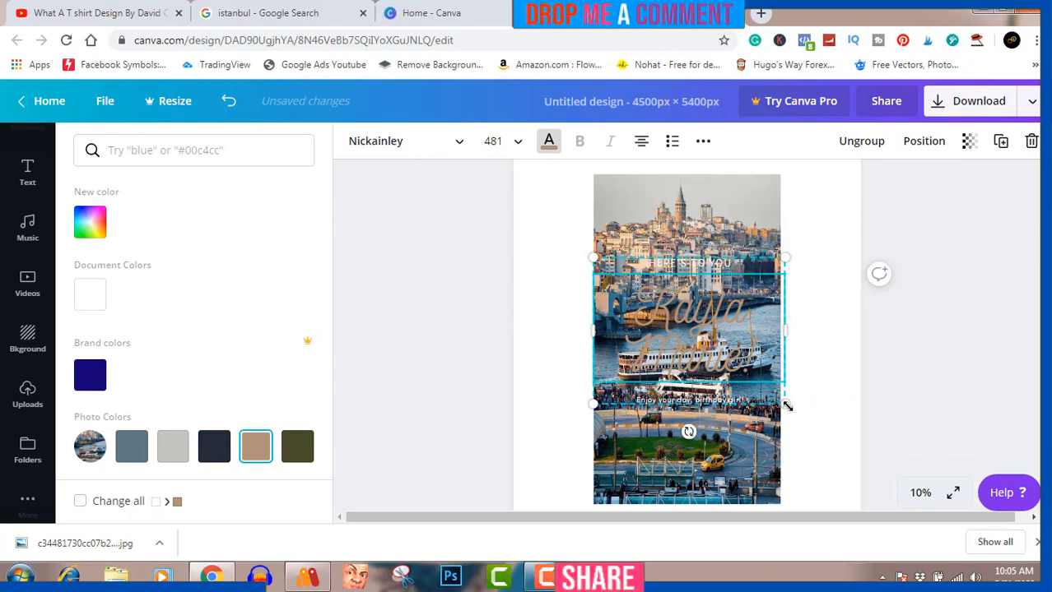
{"action": "left_click_drag", "start_coordinate": [785, 405], "coordinate": [859, 449]}
{"action": "left_click_drag", "start_coordinate": [722, 336], "coordinate": [685, 326]}
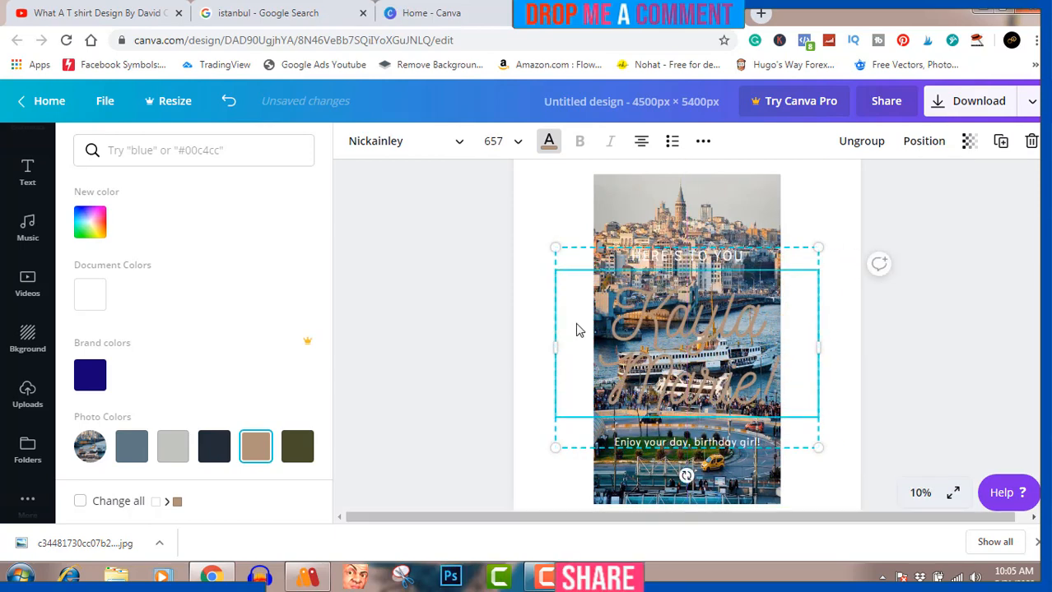
Give the script name text a custom violet-blue colour, #3e06f6.
{"action": "left_click", "coordinate": [96, 223]}
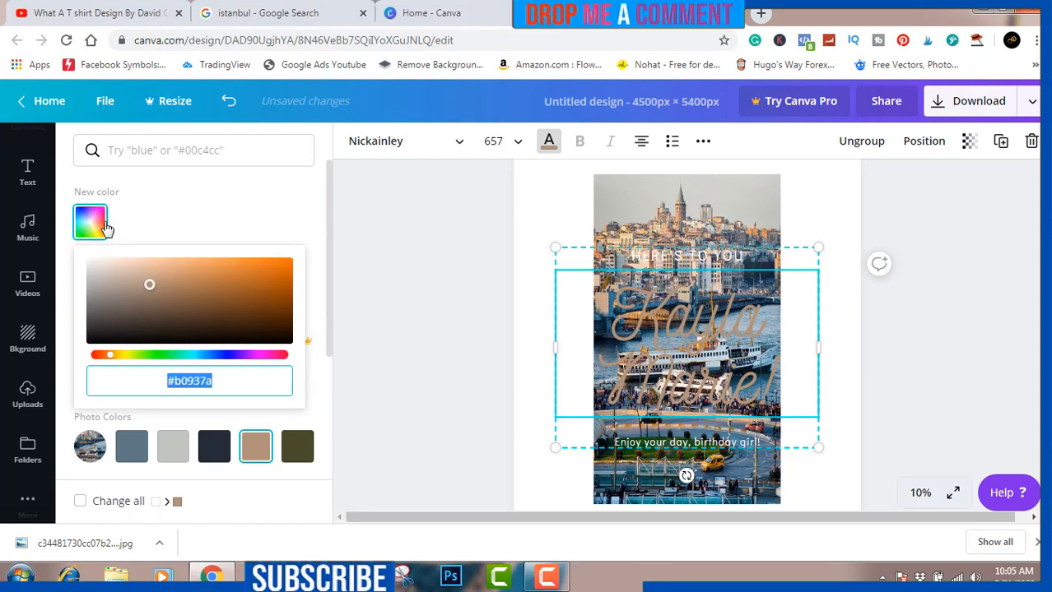
{"action": "left_click", "coordinate": [94, 359]}
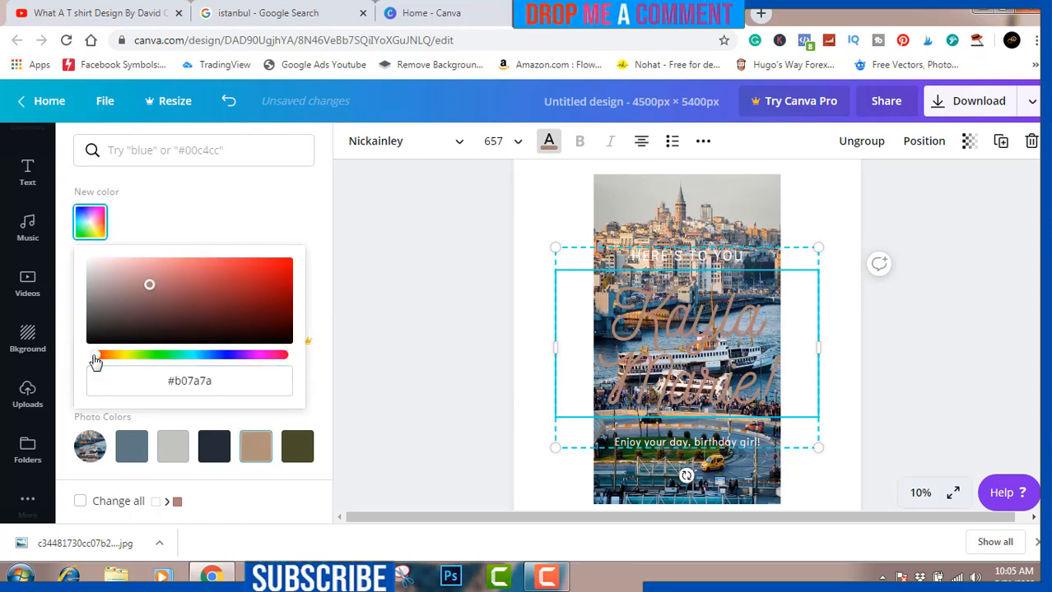
{"action": "left_click", "coordinate": [287, 263]}
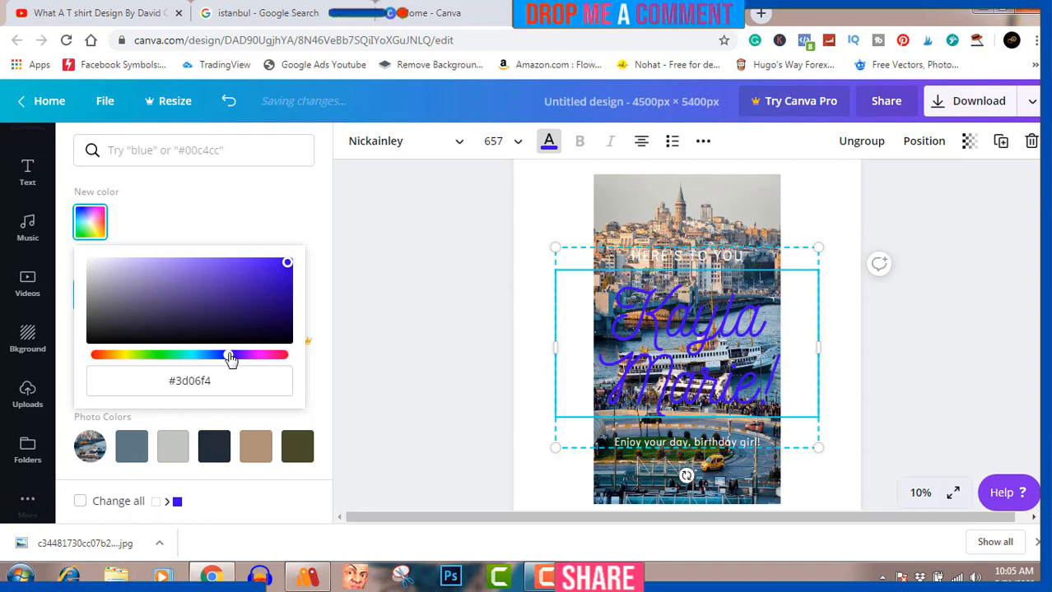
{"action": "left_click", "coordinate": [288, 263]}
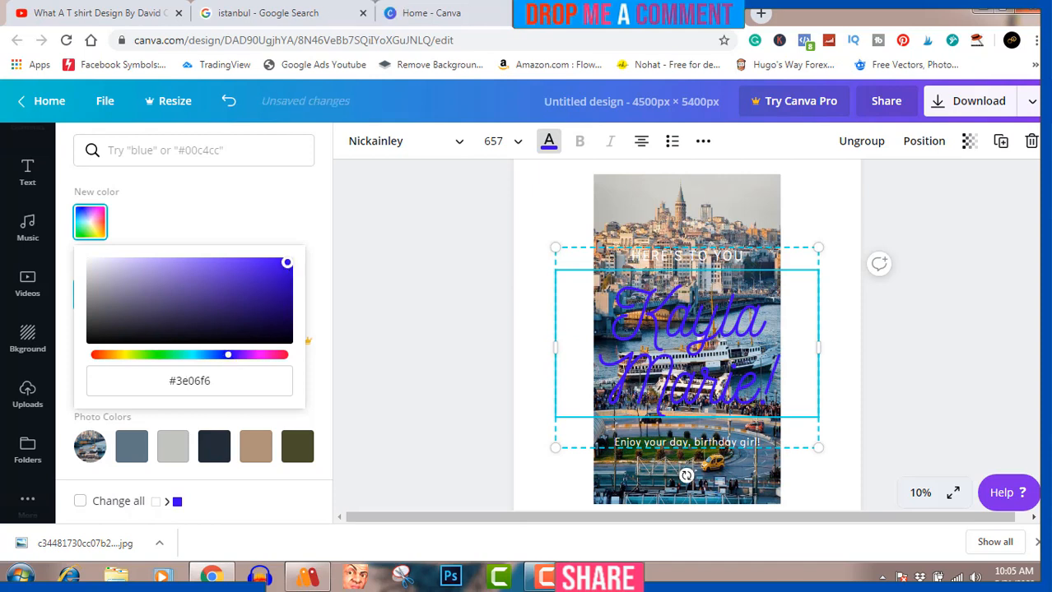
Recolour the large script text red, #ff0000, and replace both lines of its wording with the single word "istanbul".
{"action": "left_click", "coordinate": [284, 355]}
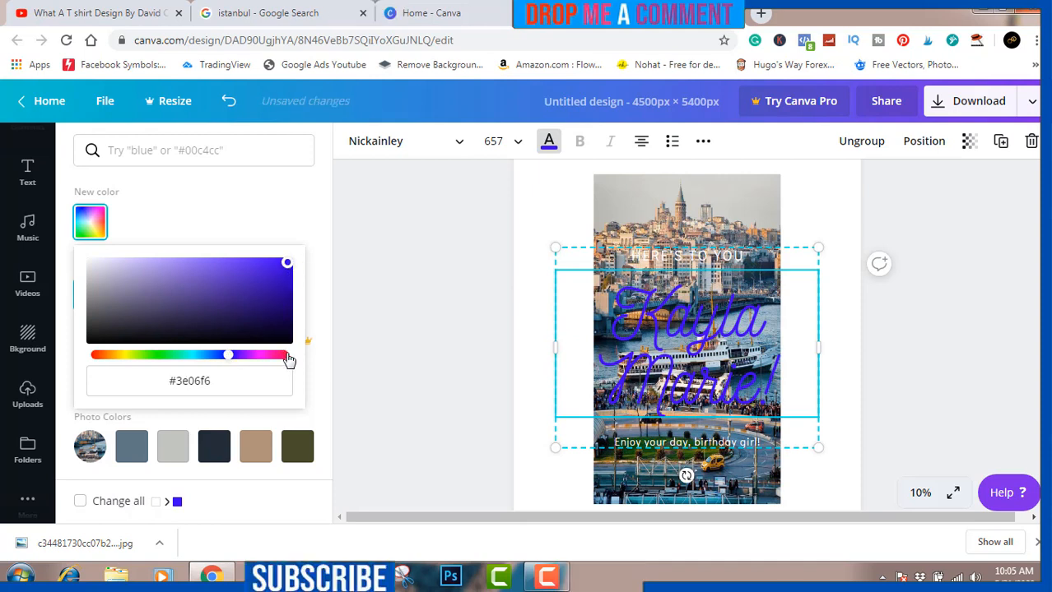
{"action": "left_click", "coordinate": [291, 262]}
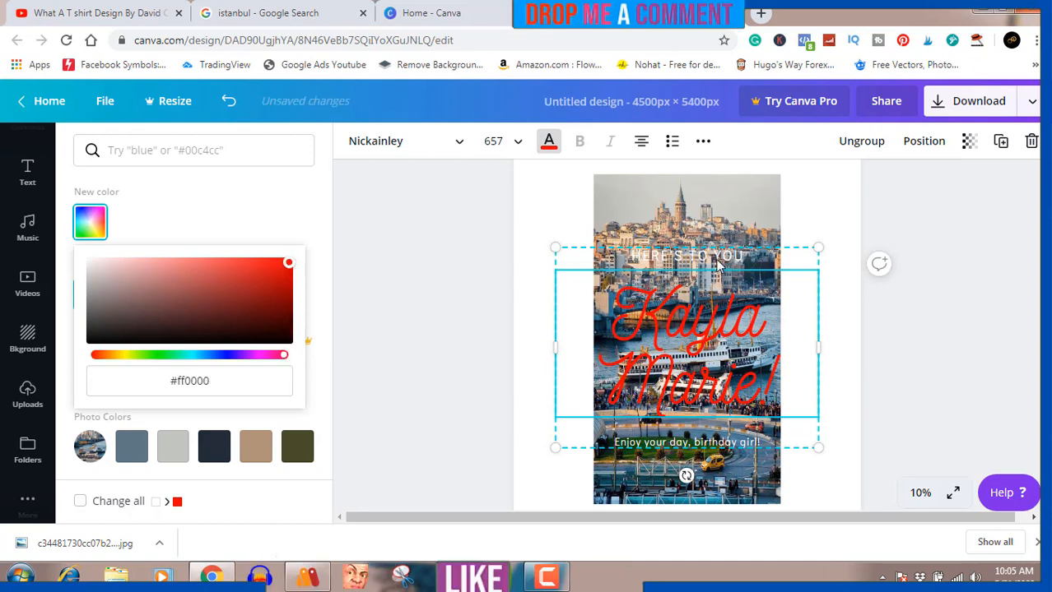
{"action": "double_click", "coordinate": [692, 335]}
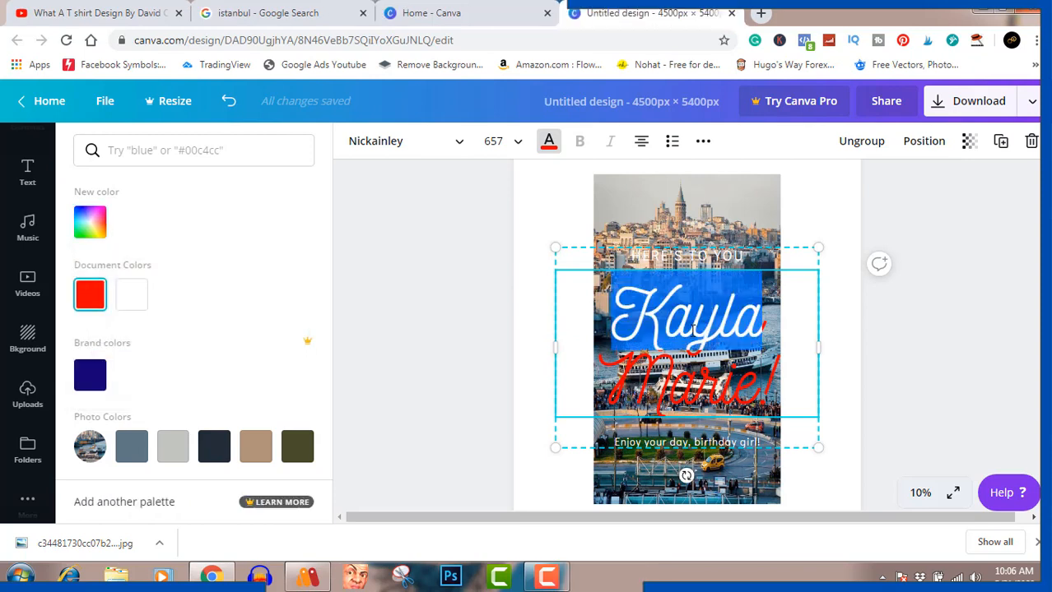
{"action": "type", "text": "istanbul"}
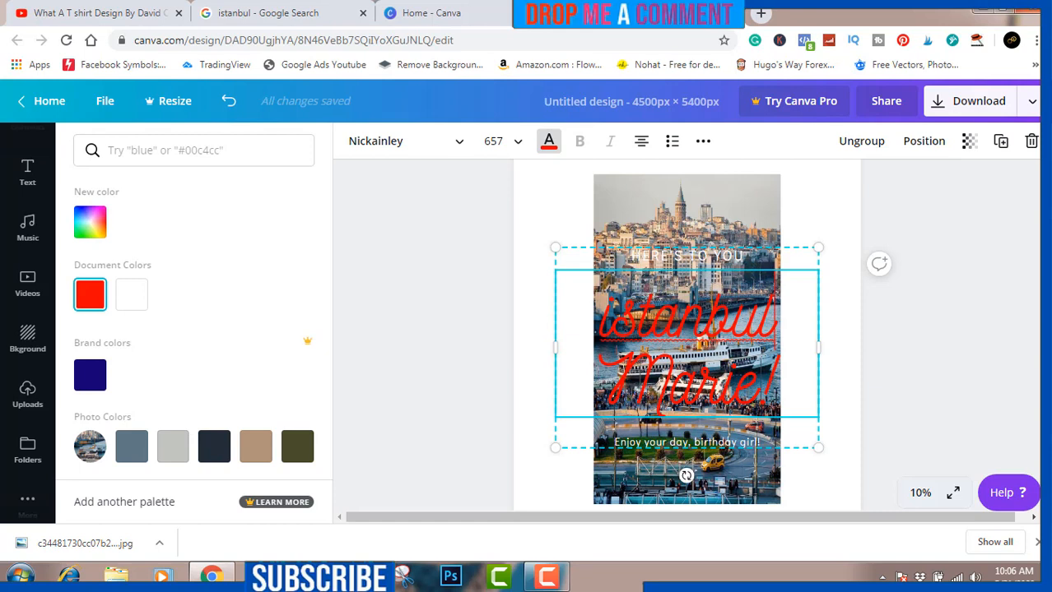
{"action": "left_click_drag", "start_coordinate": [778, 385], "coordinate": [627, 362]}
{"action": "key", "text": "BackSpace"}
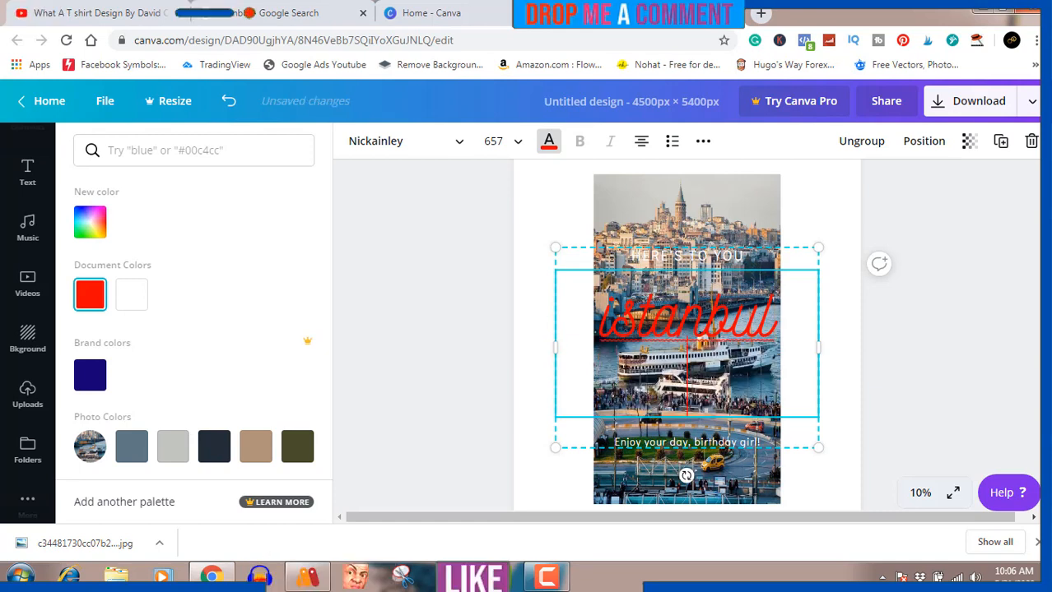
{"action": "key", "text": "BackSpace"}
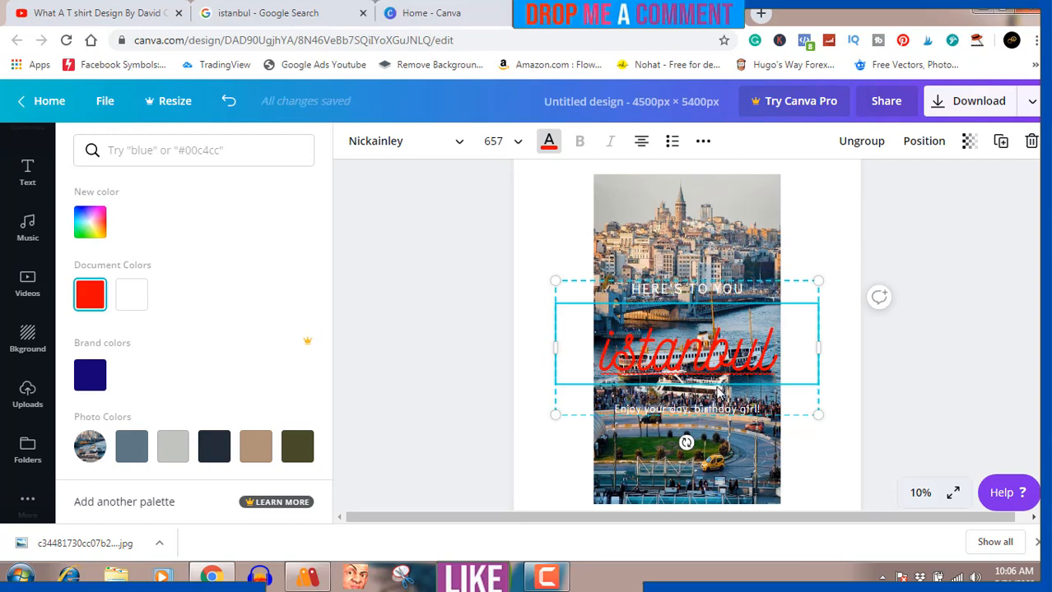
Ungroup the text and delete the "Here's to you" and "Enjoy your day, birthday girl!" lines.
{"action": "left_click", "coordinate": [864, 147]}
{"action": "left_click", "coordinate": [960, 298]}
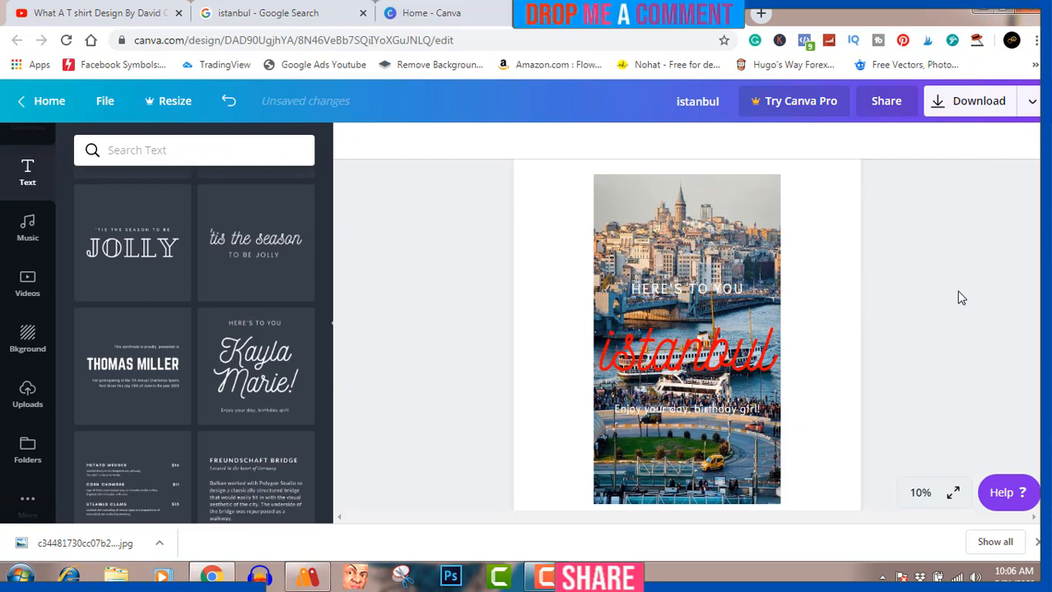
{"action": "left_click", "coordinate": [735, 285]}
{"action": "key", "text": "Delete"}
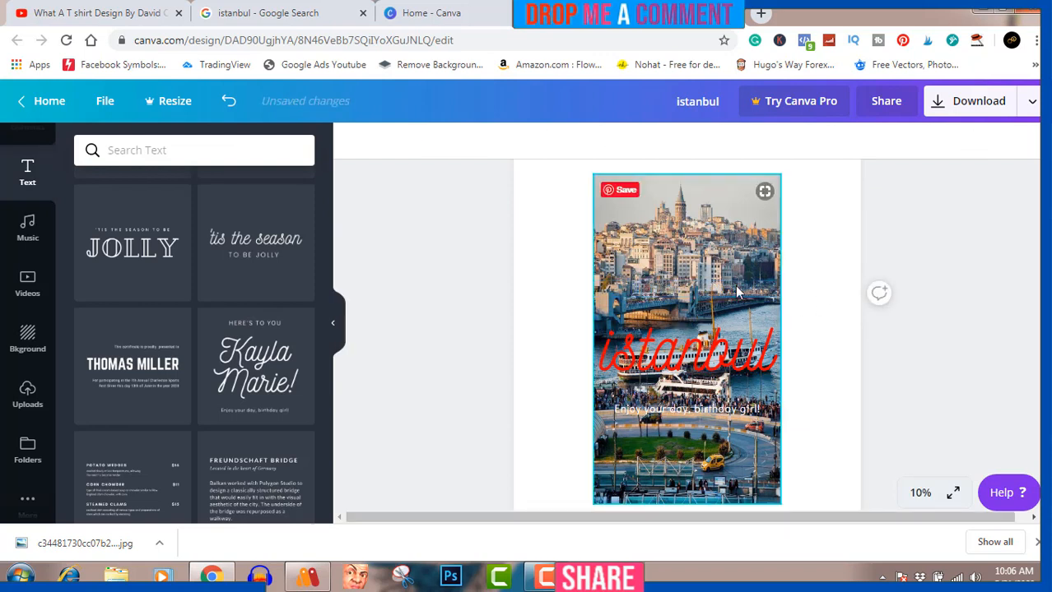
{"action": "left_click", "coordinate": [715, 412]}
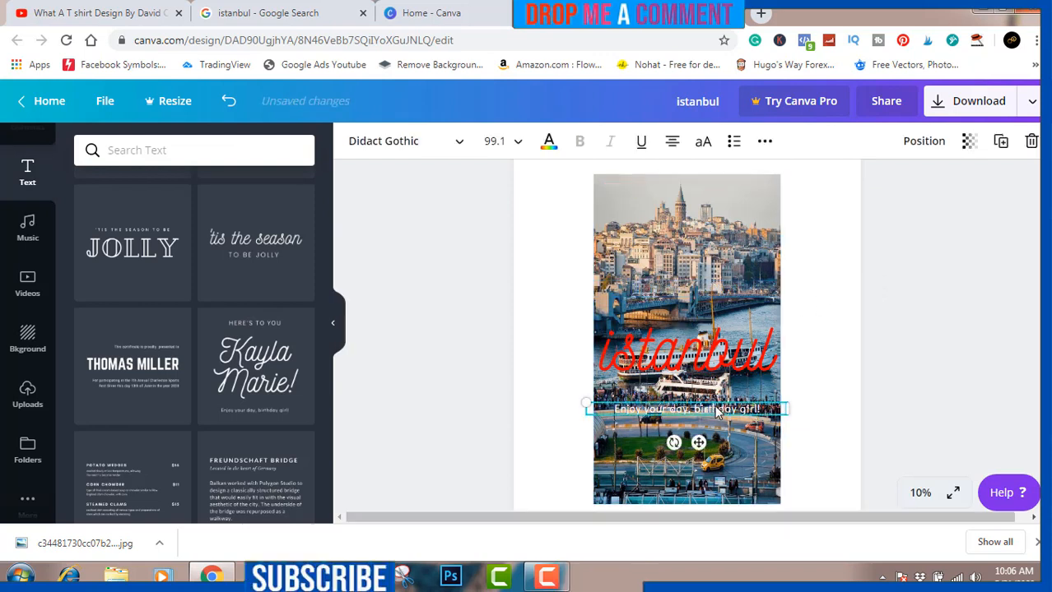
{"action": "key", "text": "Delete"}
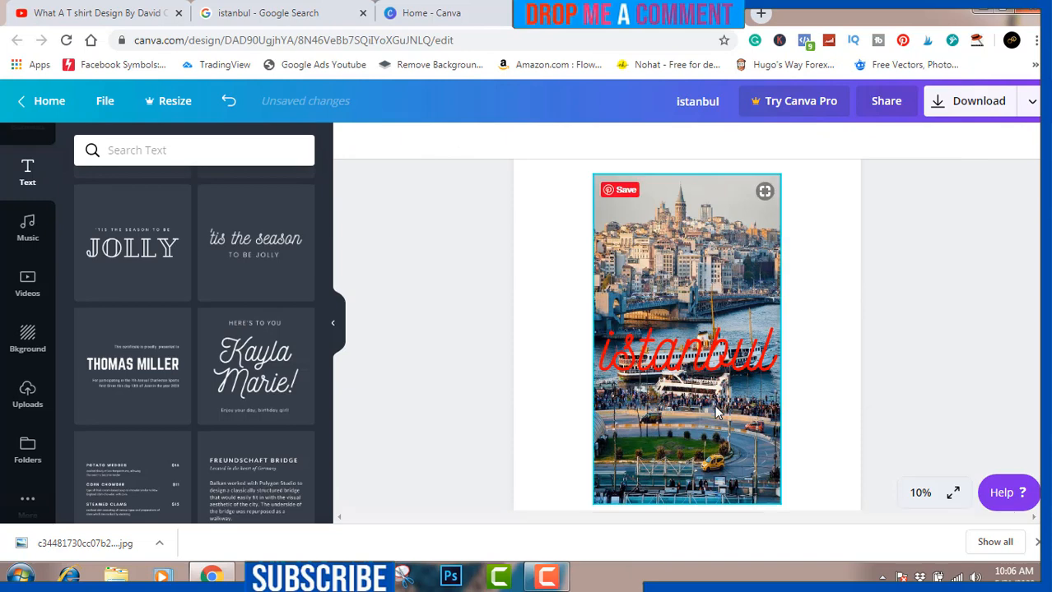
Enlarge the "istanbul" text to about size 972 and centre it across the photo.
{"action": "left_click", "coordinate": [715, 362]}
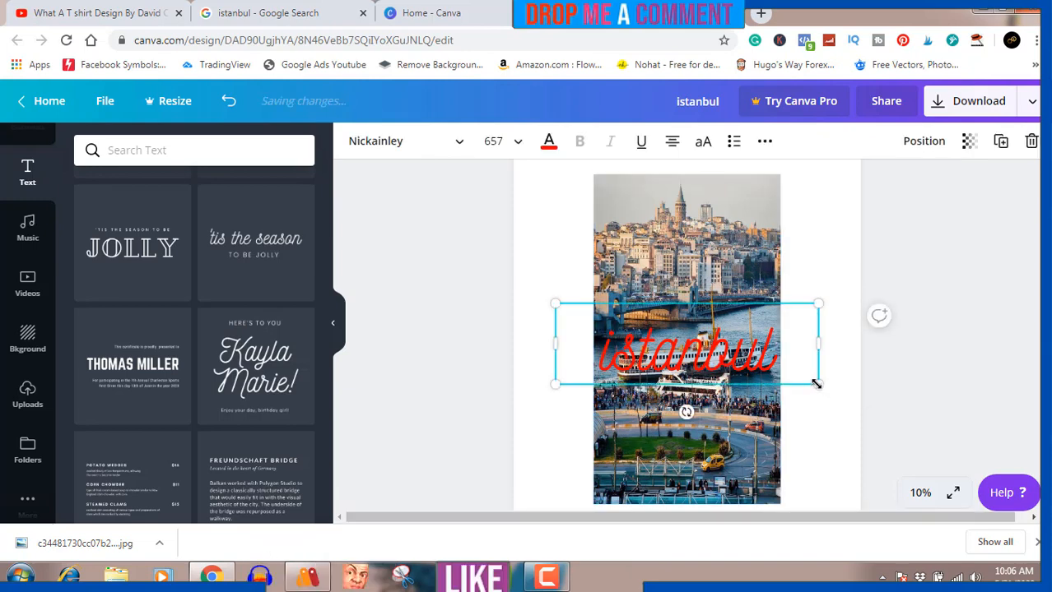
{"action": "left_click_drag", "start_coordinate": [814, 382], "coordinate": [940, 443]}
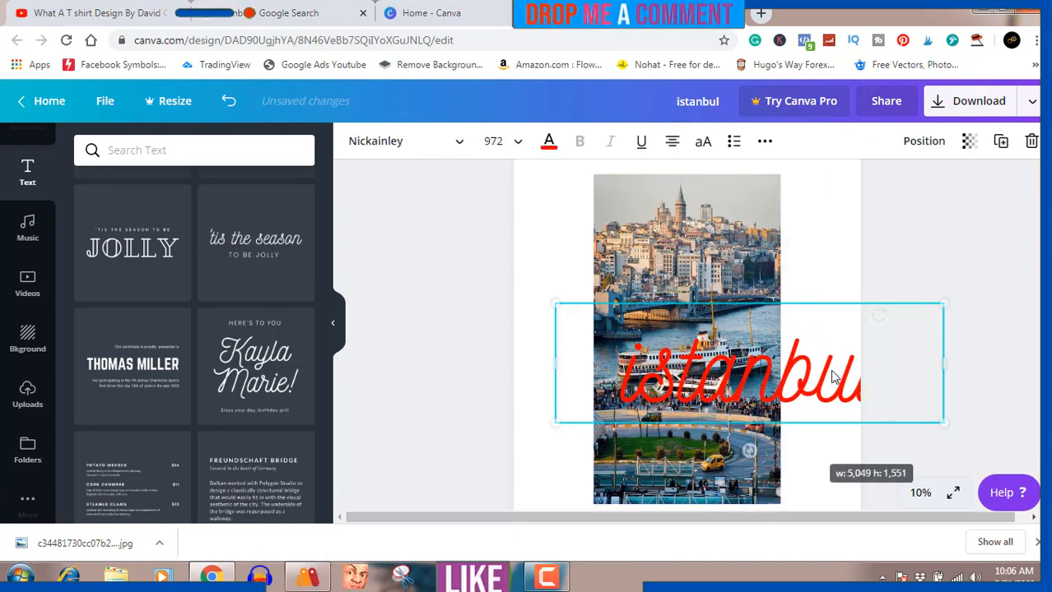
{"action": "left_click_drag", "start_coordinate": [834, 368], "coordinate": [769, 333]}
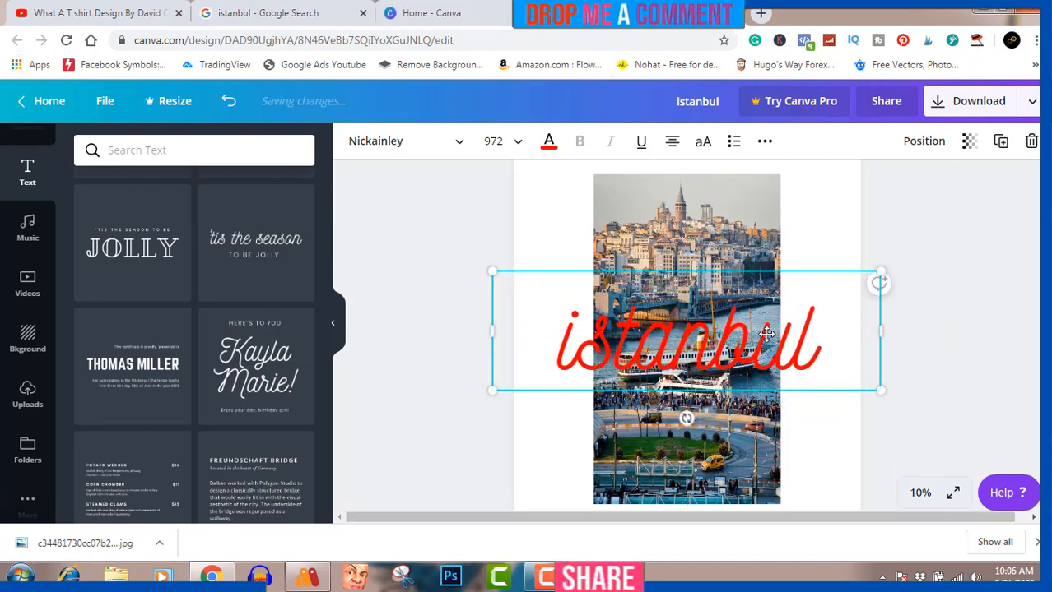
{"action": "left_click", "coordinate": [929, 331]}
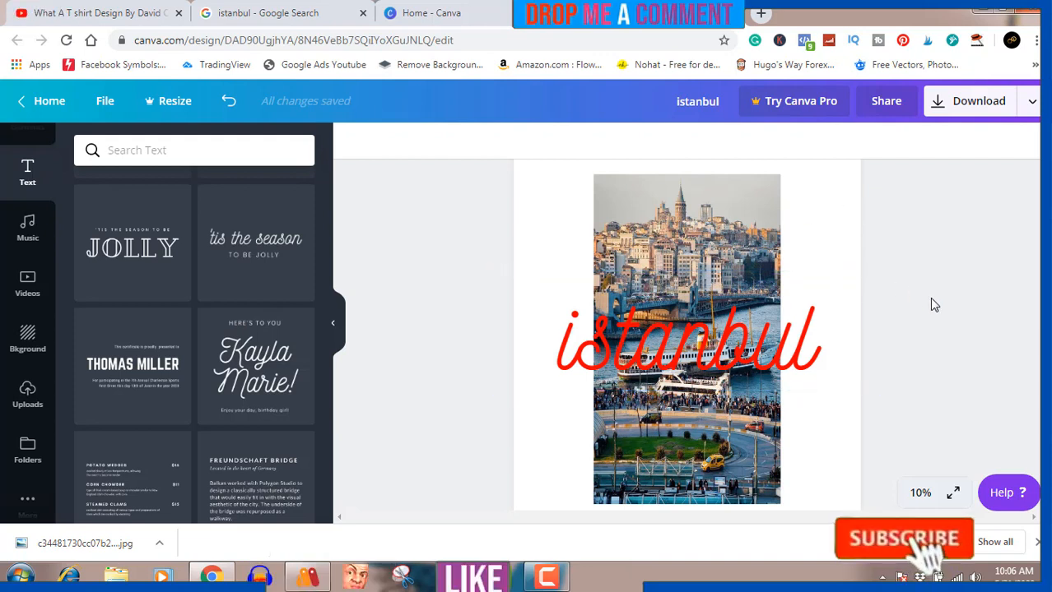
Download the finished design as a PNG file.
{"action": "left_click", "coordinate": [952, 108]}
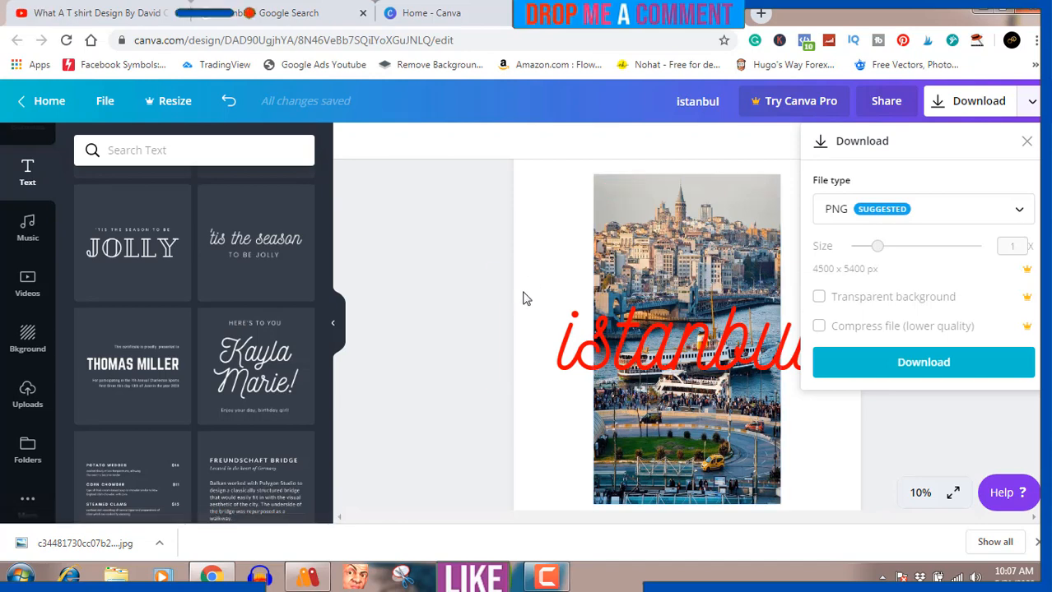
{"action": "left_click", "coordinate": [883, 367]}
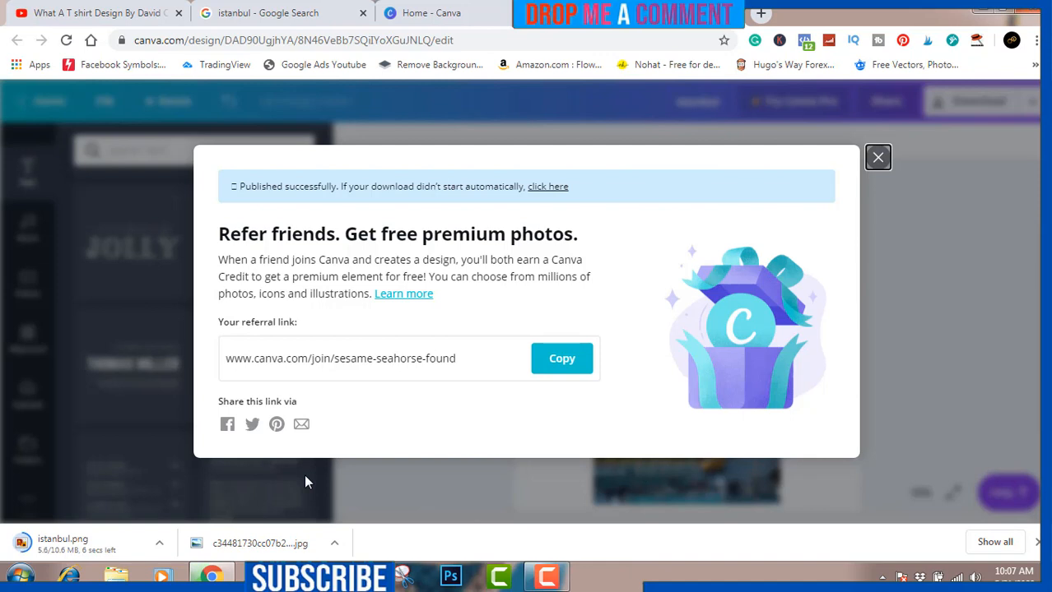
{"action": "left_click", "coordinate": [545, 578]}
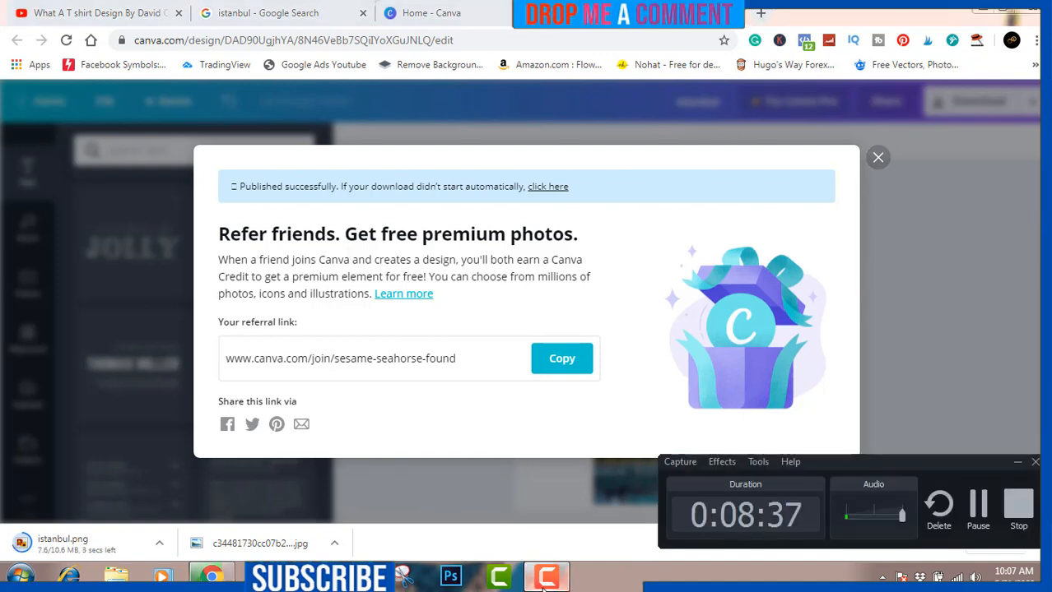
{"action": "left_click", "coordinate": [545, 577]}
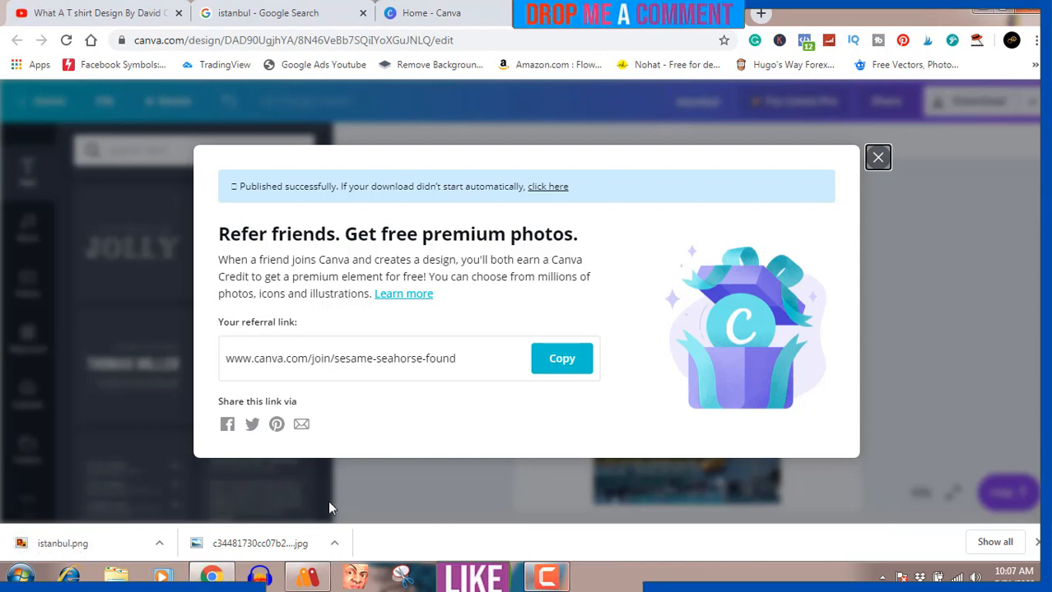
Show the downloaded istanbul.png in its folder and open it to check the exported design.
{"action": "left_click", "coordinate": [161, 549]}
{"action": "left_click", "coordinate": [187, 495]}
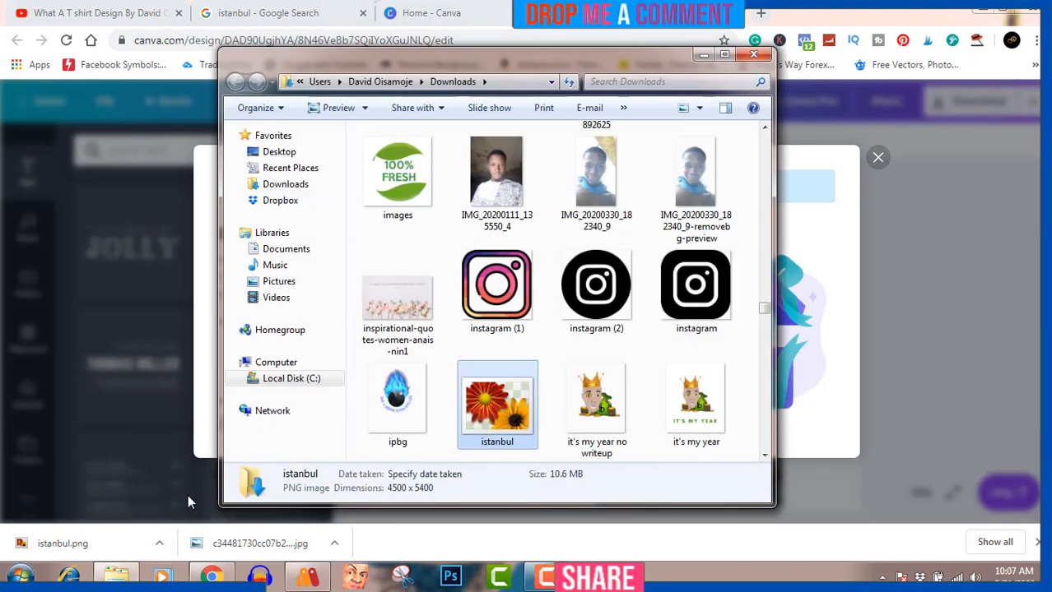
{"action": "double_click", "coordinate": [500, 397]}
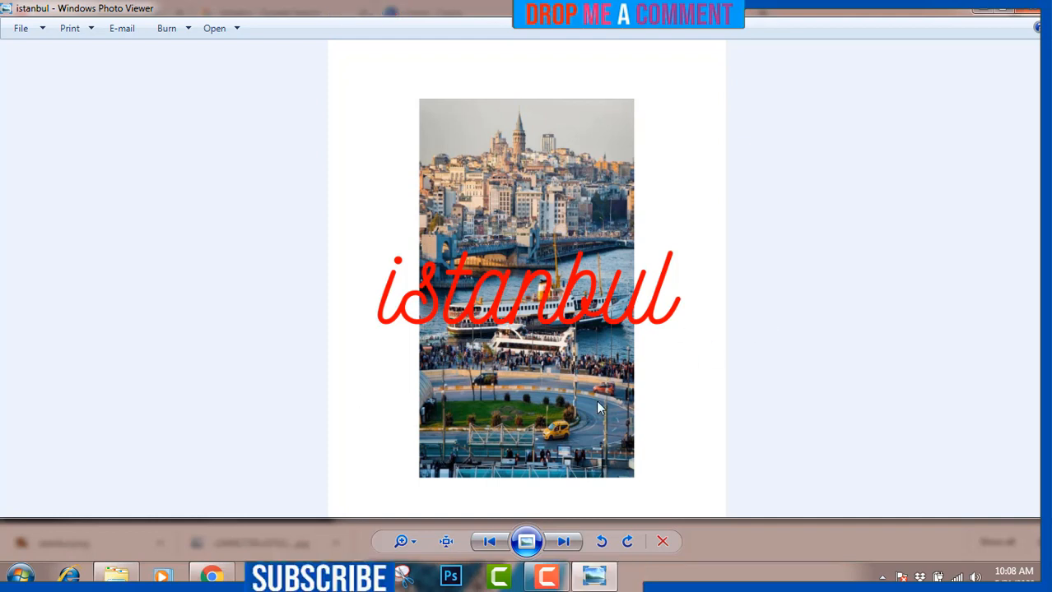
{"action": "left_click", "coordinate": [550, 577]}
{"action": "left_click", "coordinate": [550, 578]}
Open the "New tshirt mockup on hunger" PSD from the MOckUps folder of the Pictures library in Photoshop.
{"action": "left_click", "coordinate": [116, 576]}
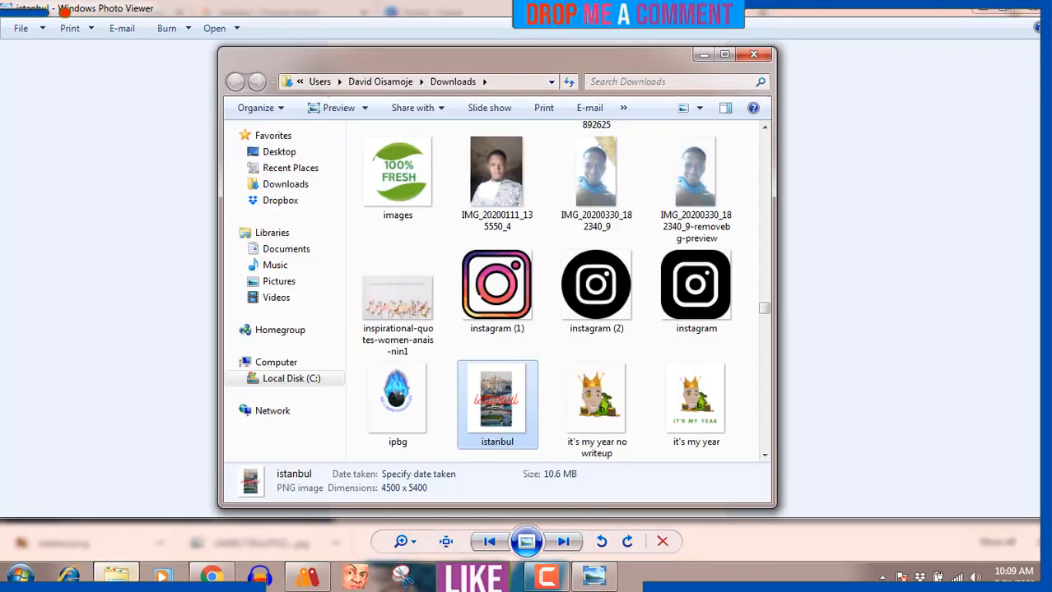
{"action": "left_click", "coordinate": [279, 283]}
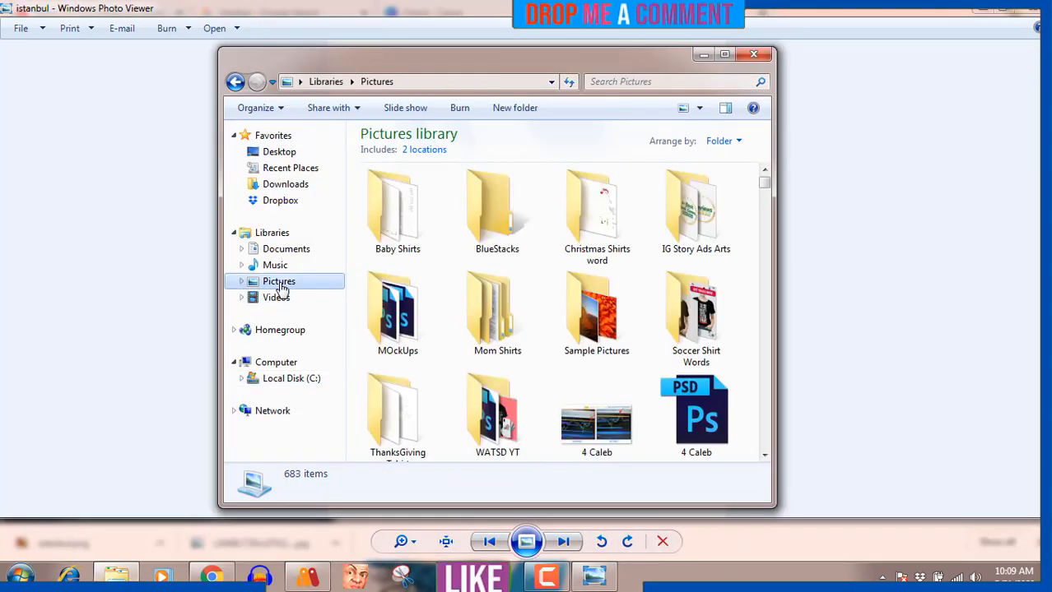
{"action": "double_click", "coordinate": [401, 317]}
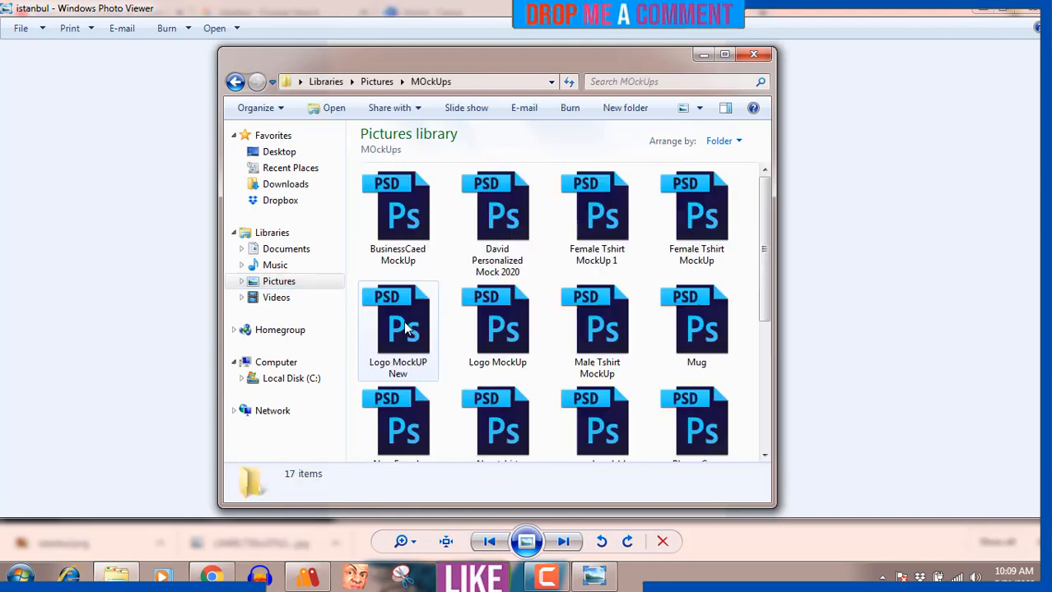
{"action": "left_click", "coordinate": [613, 362]}
{"action": "key", "text": "Down"}
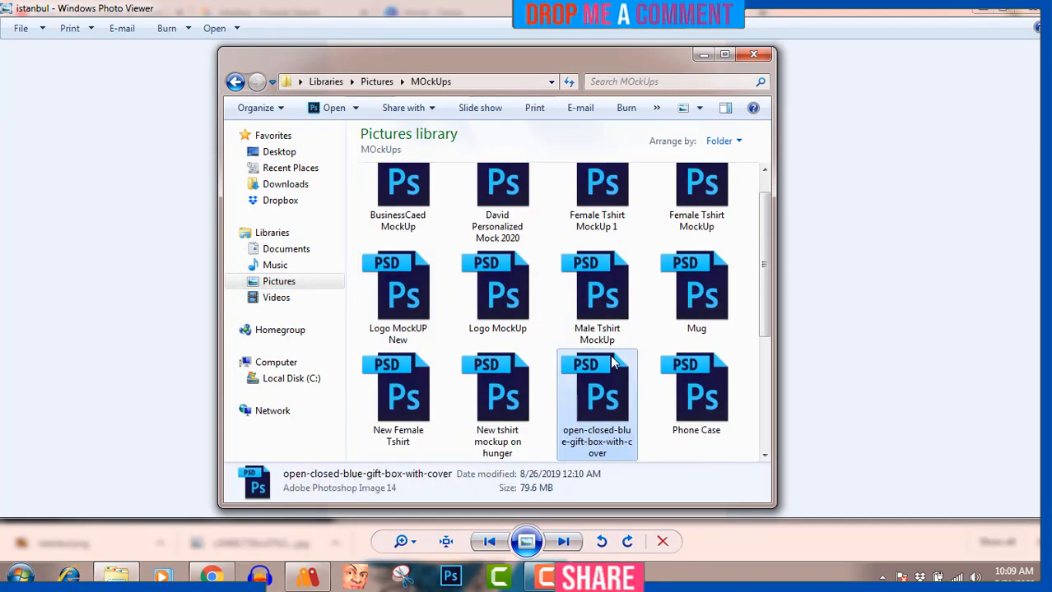
{"action": "key", "text": "Down"}
{"action": "left_click", "coordinate": [513, 346]}
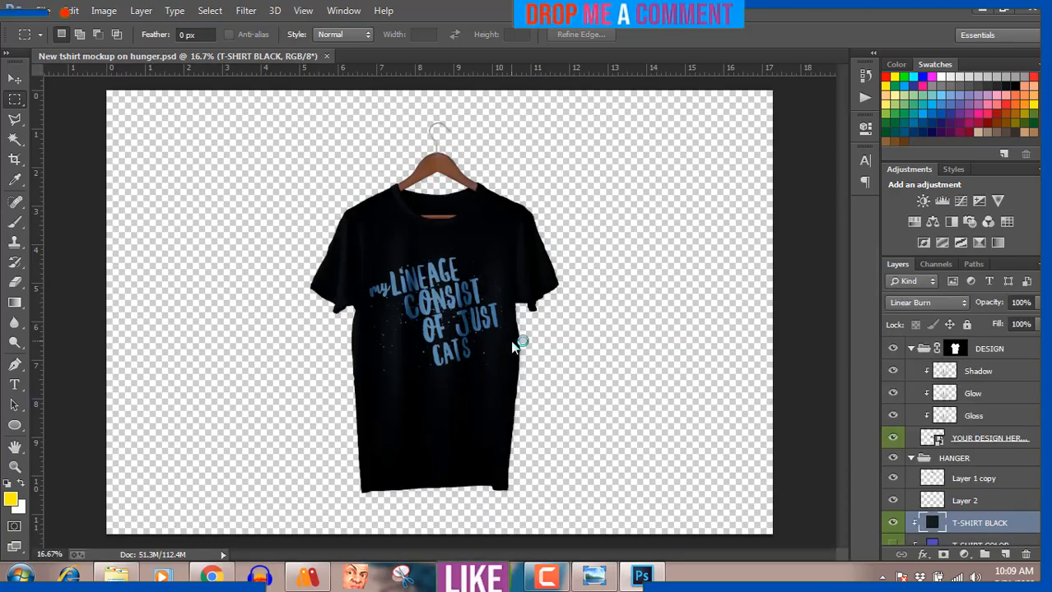
Open the YOUR DESIGN HERE smart object for editing and delete its blue cats quote layer.
{"action": "double_click", "coordinate": [931, 440]}
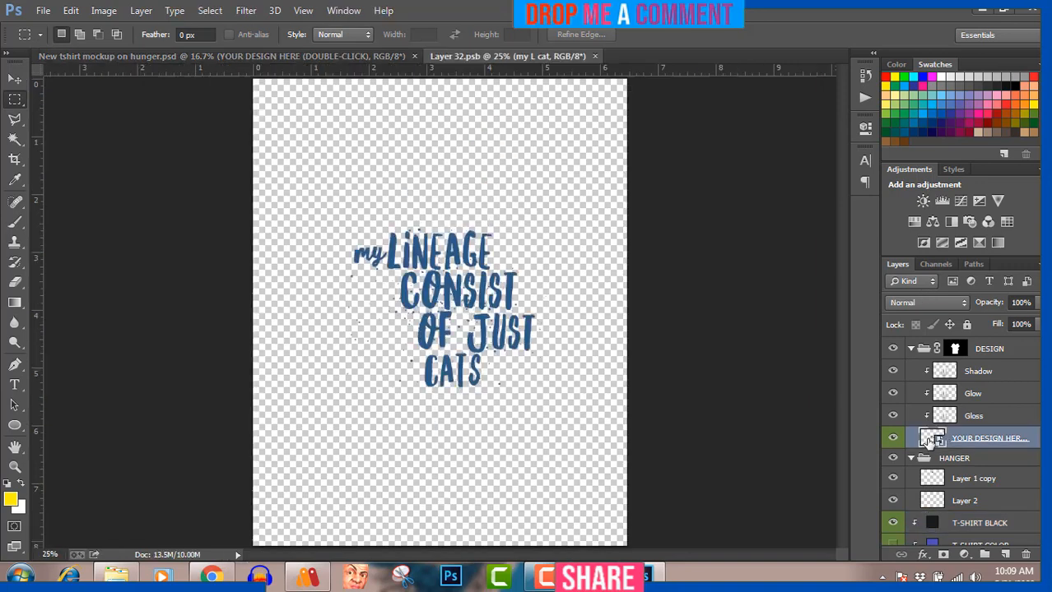
{"action": "key", "text": "Delete"}
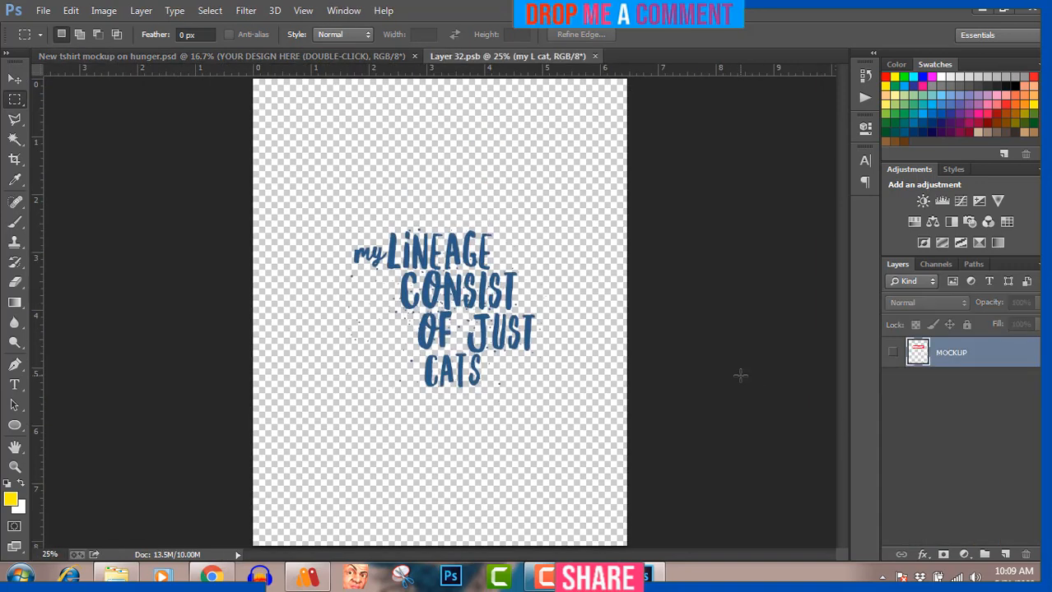
Switch to the file explorer and open the Downloads folder.
{"action": "left_click", "coordinate": [116, 576]}
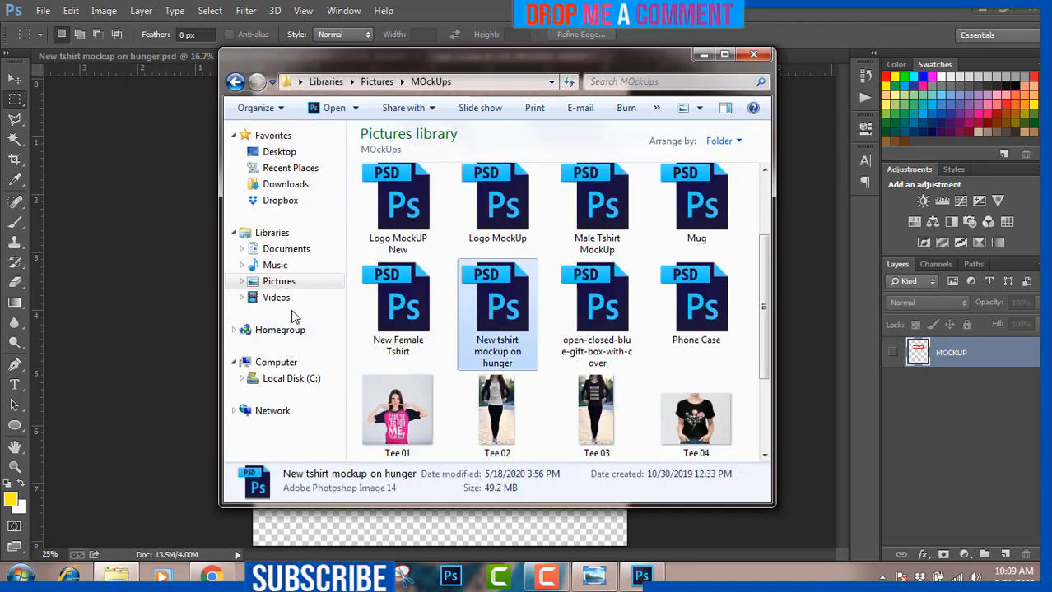
{"action": "left_click", "coordinate": [284, 184]}
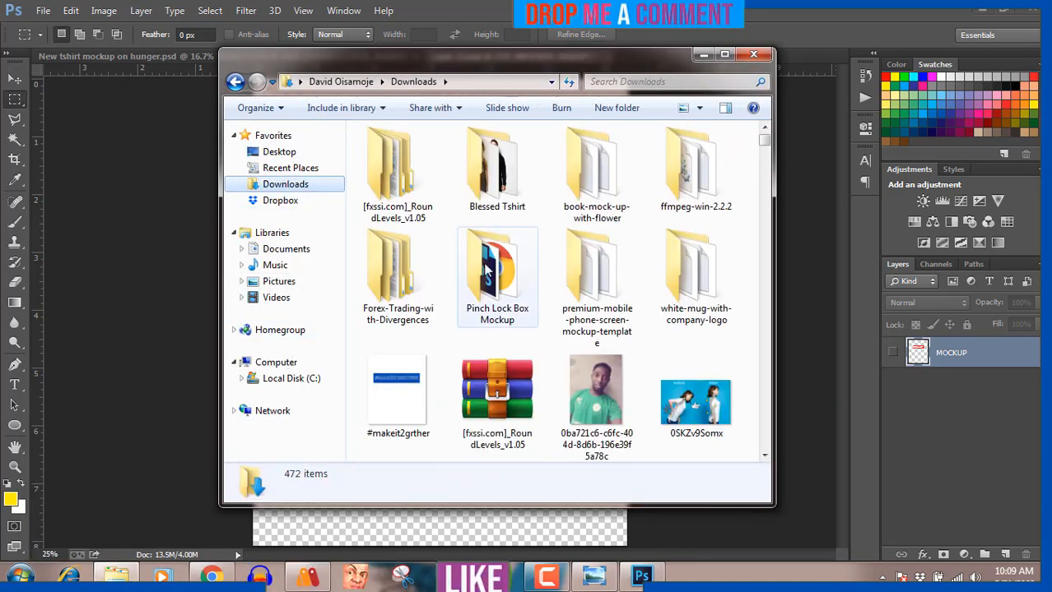
{"action": "left_click", "coordinate": [214, 576]}
{"action": "left_click", "coordinate": [215, 576]}
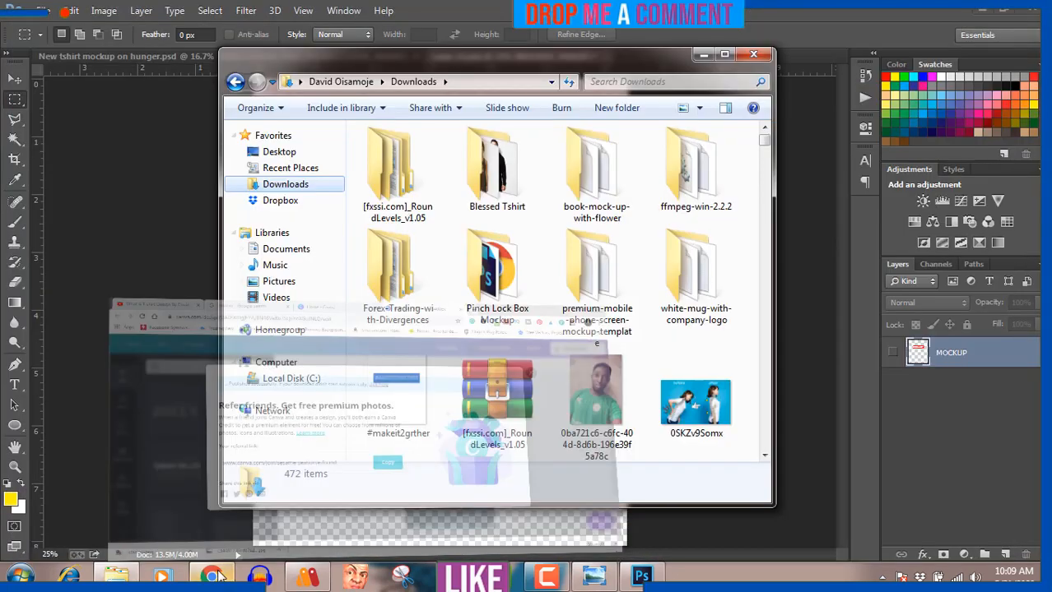
{"action": "left_click", "coordinate": [529, 393]}
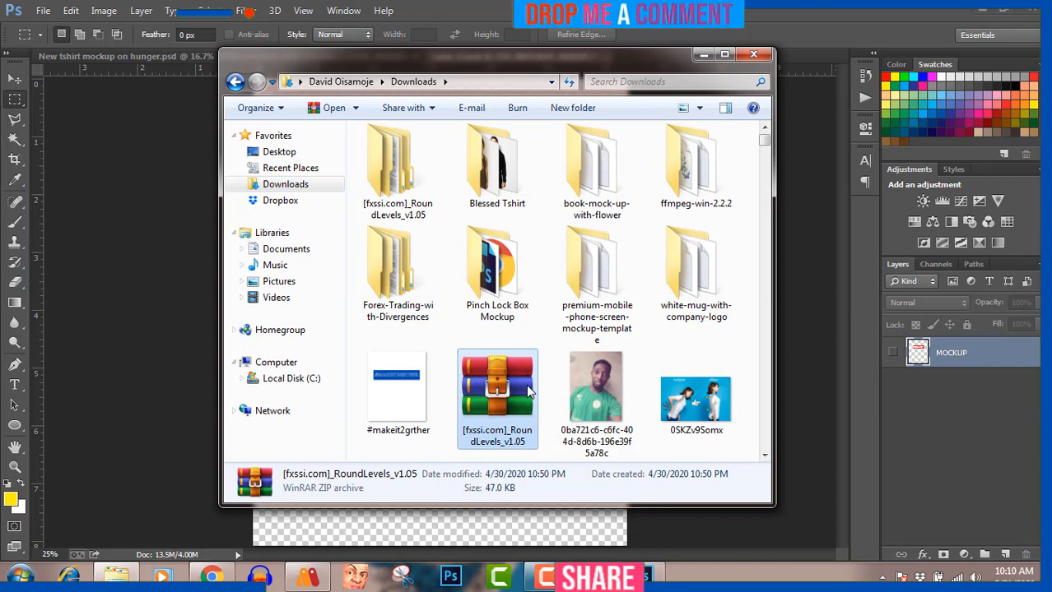
Find and select the istanbul image among the files in the Downloads folder.
{"action": "key", "text": "i"}
{"action": "key", "text": "i"}
{"action": "key", "text": "i"}
{"action": "key", "text": "i"}
{"action": "key", "text": "i"}
{"action": "key", "text": "i"}
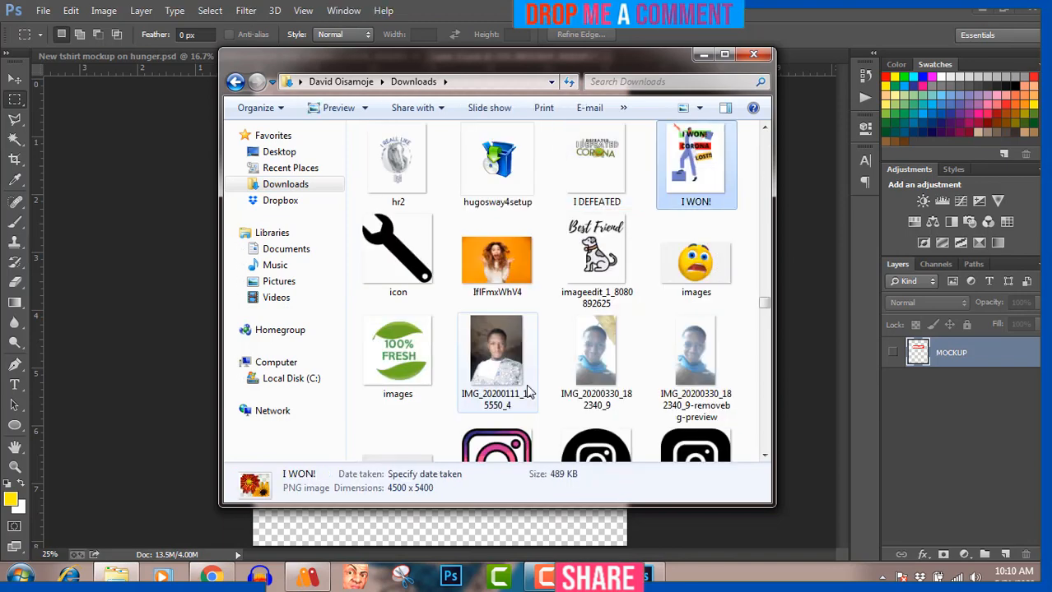
{"action": "key", "text": "i"}
{"action": "key", "text": "i"}
{"action": "key", "text": "i"}
{"action": "key", "text": "i"}
{"action": "key", "text": "i"}
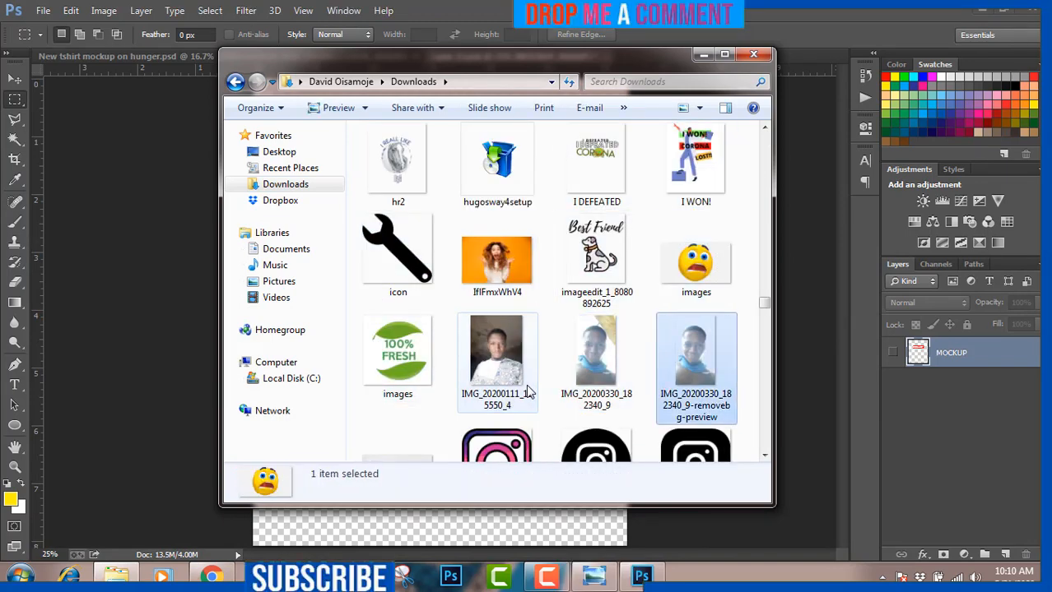
{"action": "key", "text": "i"}
{"action": "key", "text": "i"}
{"action": "key", "text": "i"}
{"action": "key", "text": "i"}
{"action": "key", "text": "i"}
{"action": "key", "text": "i"}
{"action": "key", "text": "i"}
{"action": "key", "text": "i"}
{"action": "key", "text": "i"}
{"action": "key", "text": "i"}
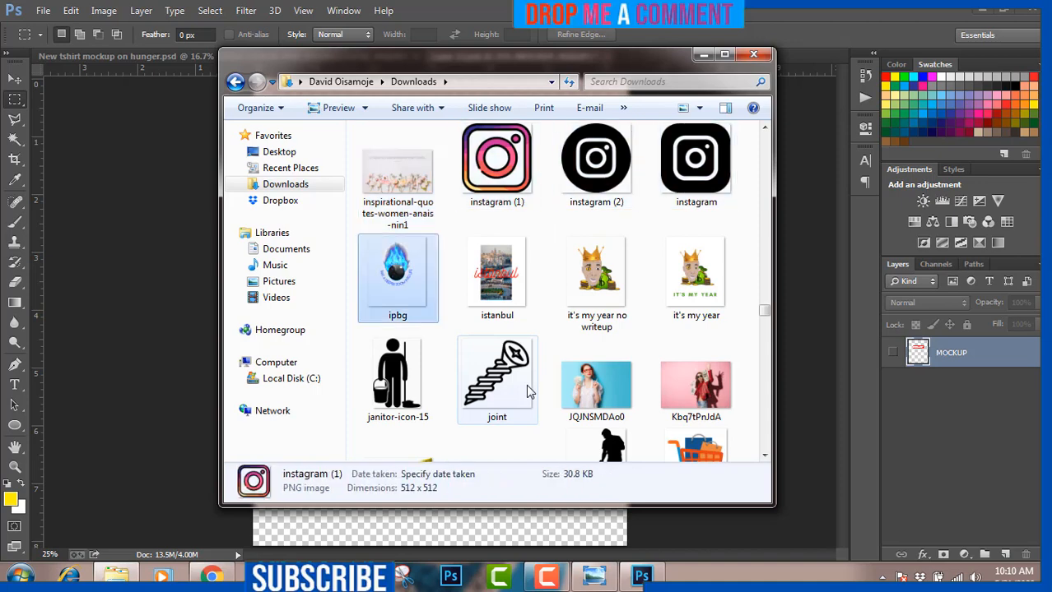
{"action": "key", "text": "i"}
{"action": "key", "text": "i"}
{"action": "key", "text": "i"}
{"action": "key", "text": "i"}
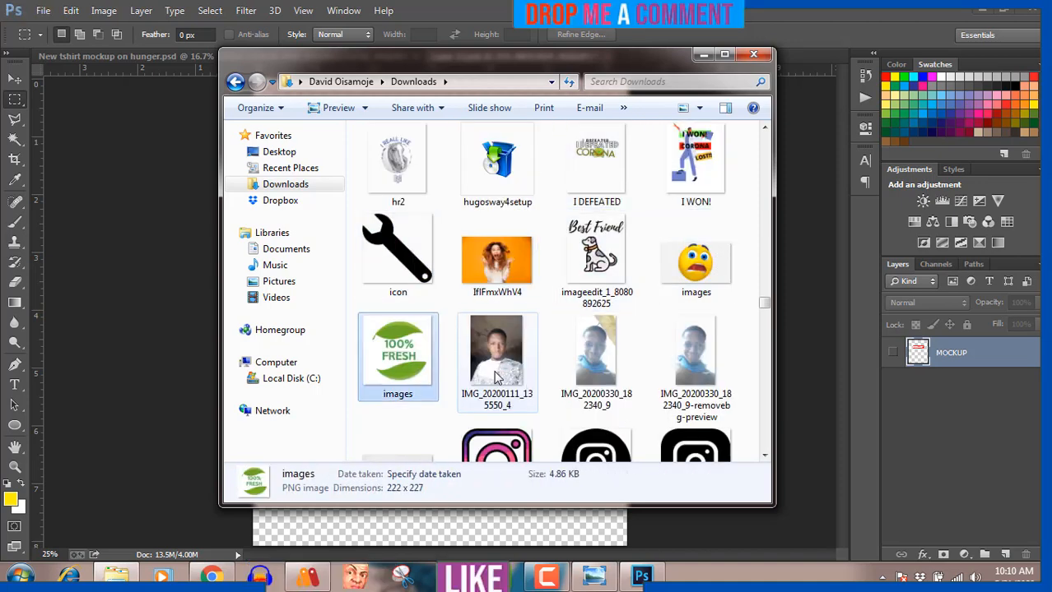
{"action": "key", "text": "i"}
{"action": "key", "text": "i"}
{"action": "key", "text": "i"}
{"action": "key", "text": "i"}
{"action": "key", "text": "i"}
{"action": "key", "text": "i"}
{"action": "key", "text": "i"}
{"action": "key", "text": "i"}
{"action": "key", "text": "i"}
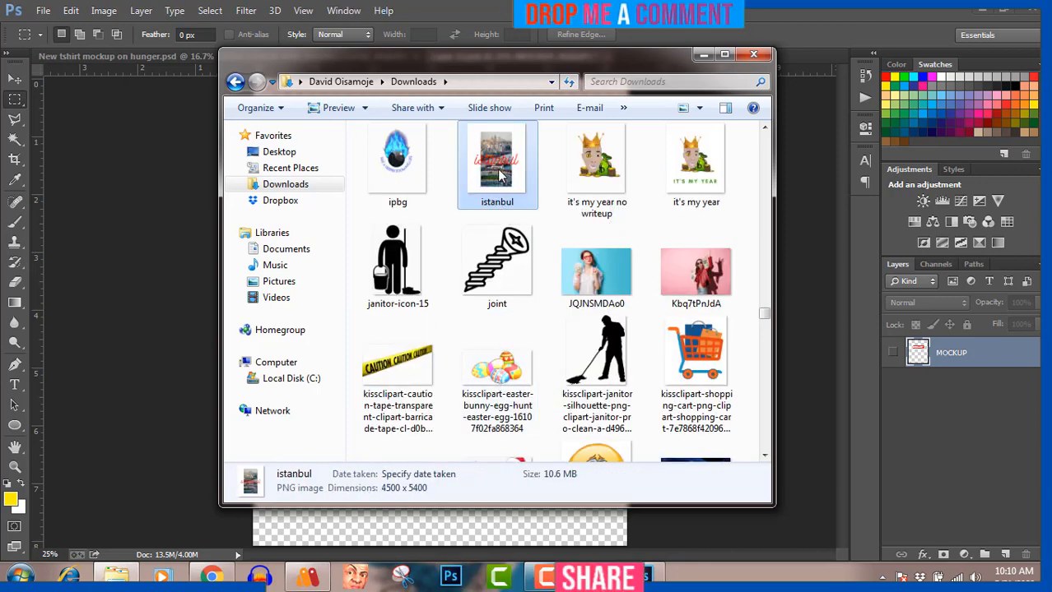
Place the istanbul image in the Layer 32.psb smart object document and scale it to 8.62%.
{"action": "key", "text": "Return"}
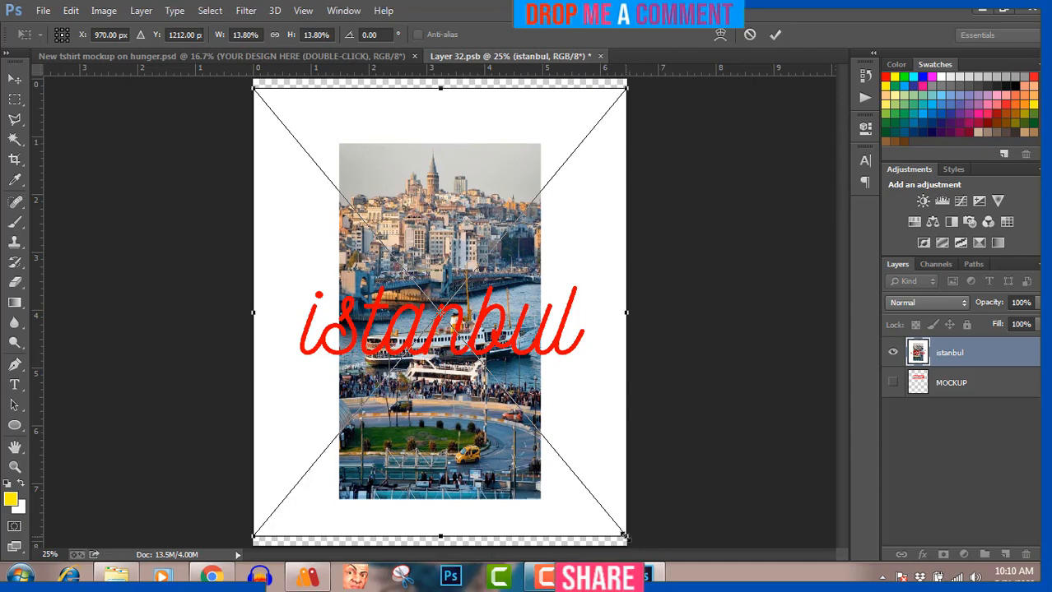
{"action": "left_click_drag", "start_coordinate": [624, 537], "coordinate": [541, 463]}
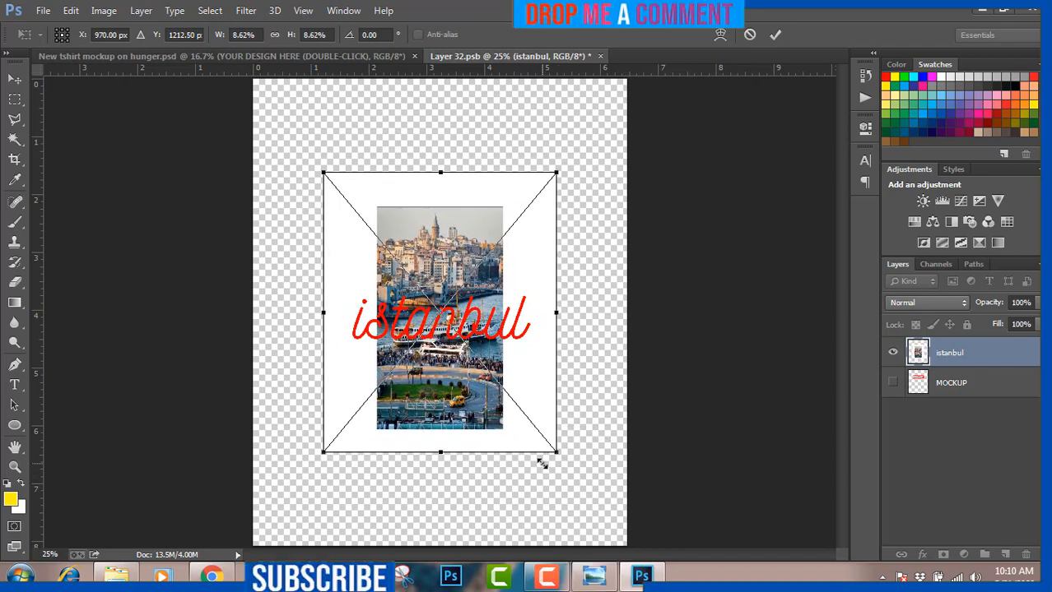
{"action": "key", "text": "Return"}
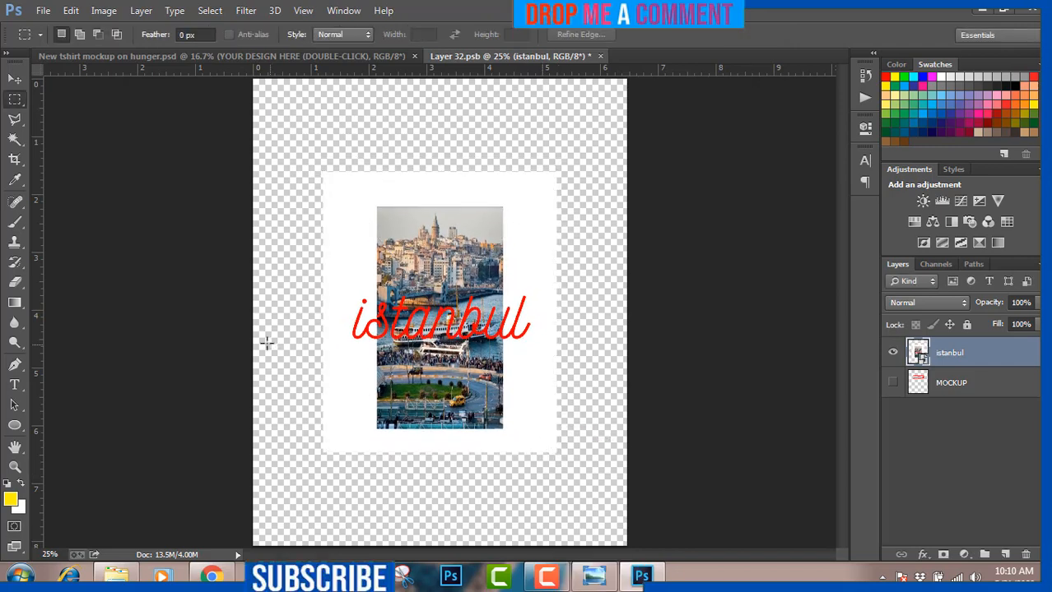
Save the edited smart object and return to the "New tshirt mockup on hunger" document.
{"action": "left_click", "coordinate": [44, 14]}
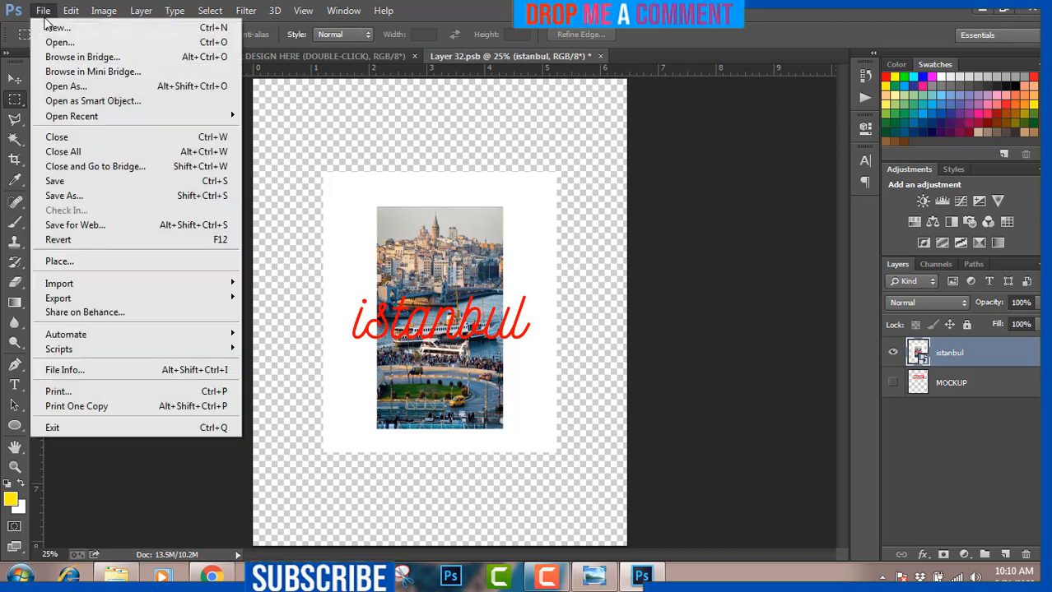
{"action": "left_click", "coordinate": [64, 182]}
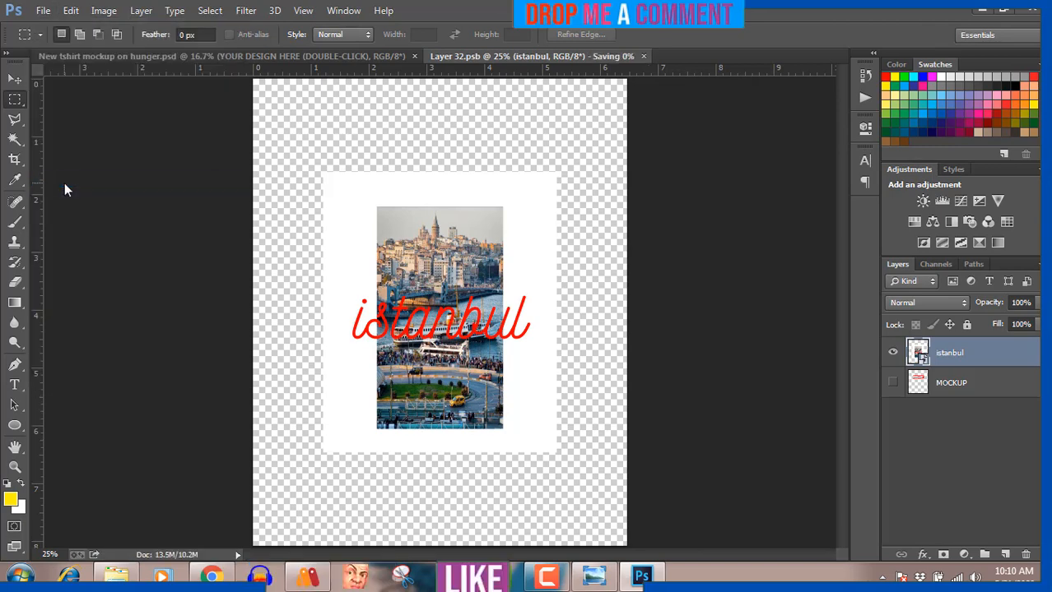
{"action": "left_click", "coordinate": [296, 58]}
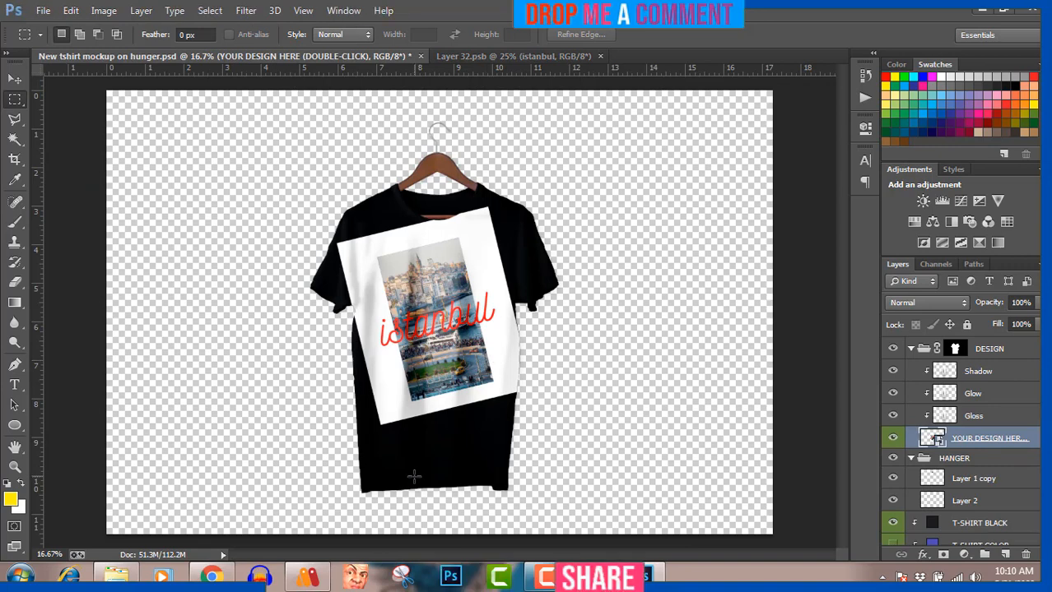
Rotate the tilted design upright to about -0.16° and scale it down proportionally to fit the shirt's chest.
{"action": "key", "text": "ctrl+t"}
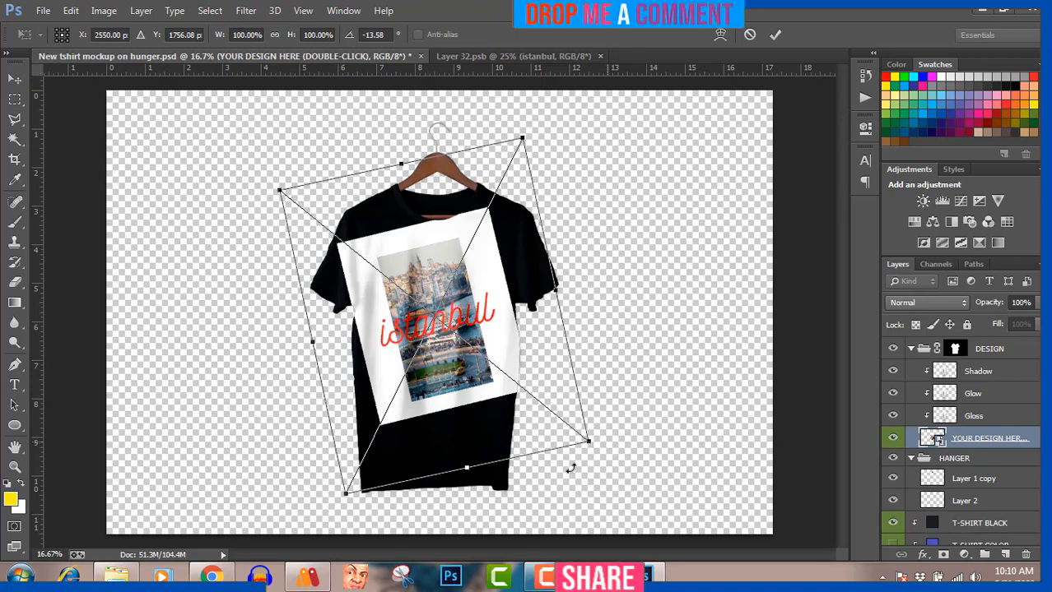
{"action": "mouse_move", "coordinate": [571, 468]}
{"action": "left_mouse_down"}
{"action": "mouse_move", "coordinate": [517, 499]}
{"action": "mouse_move", "coordinate": [558, 462]}
{"action": "mouse_move", "coordinate": [560, 474]}
{"action": "left_mouse_up"}
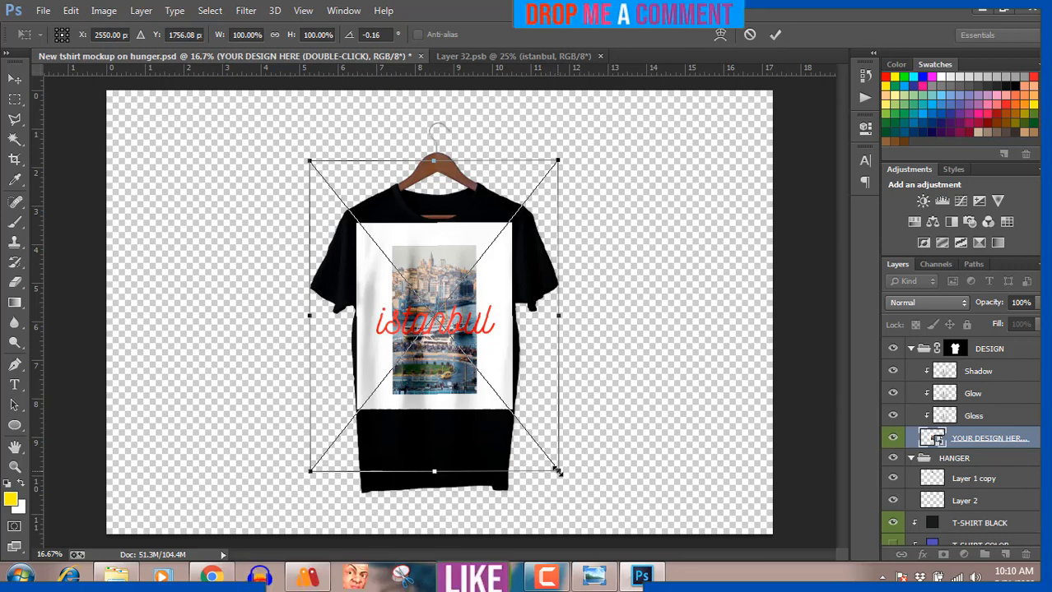
{"action": "left_click_drag", "start_coordinate": [557, 470], "coordinate": [489, 426]}
{"action": "key", "text": "Return"}
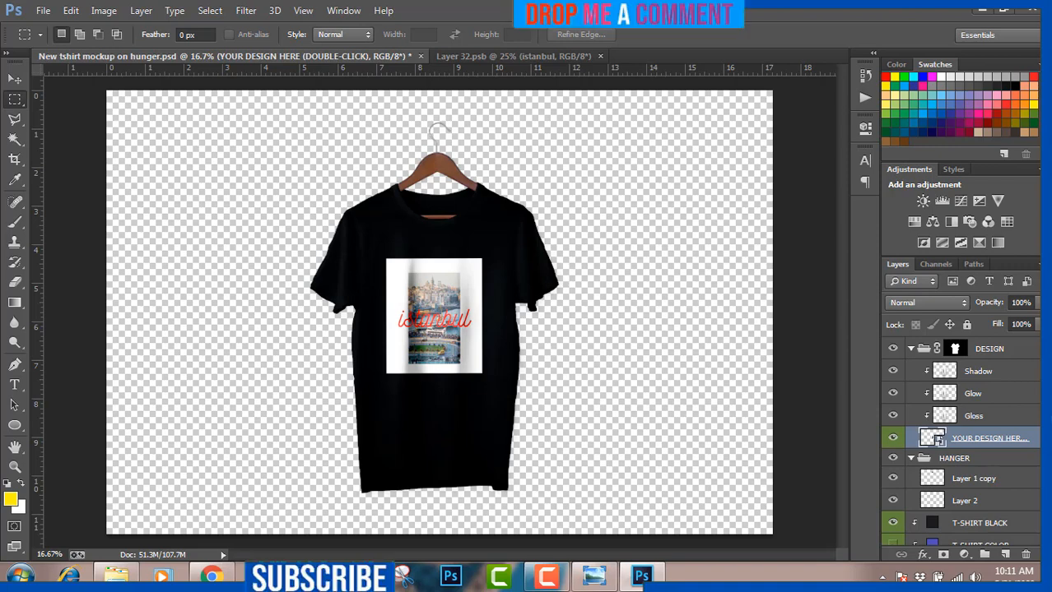
Hide the T-SHIRT BLACK layer to preview the design on a white shirt and show the layer again.
{"action": "scroll", "coordinate": [925, 480], "scroll_direction": "down", "scroll_amount": 2}
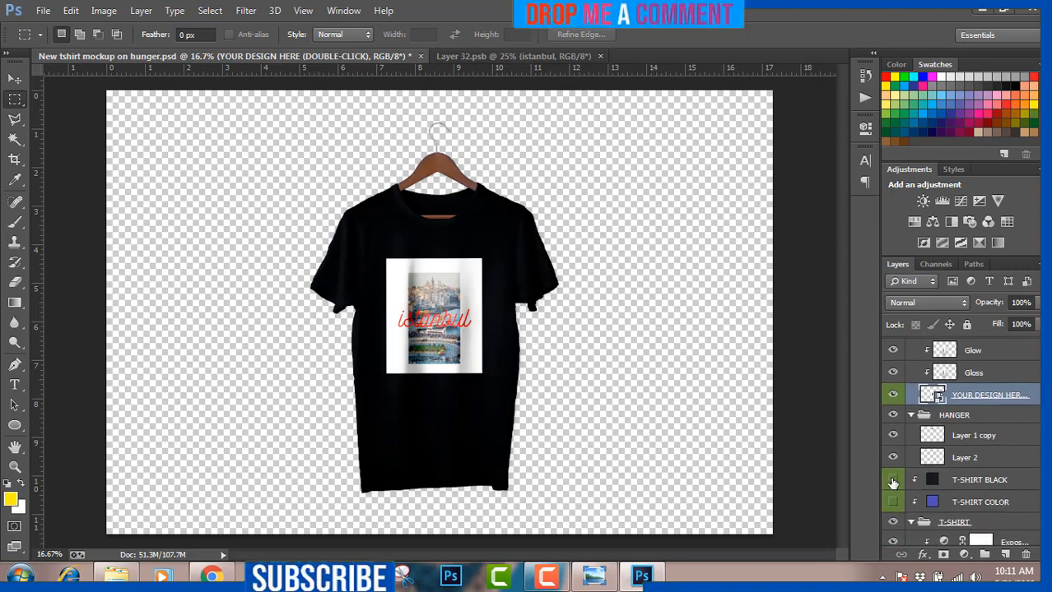
{"action": "left_click", "coordinate": [893, 482]}
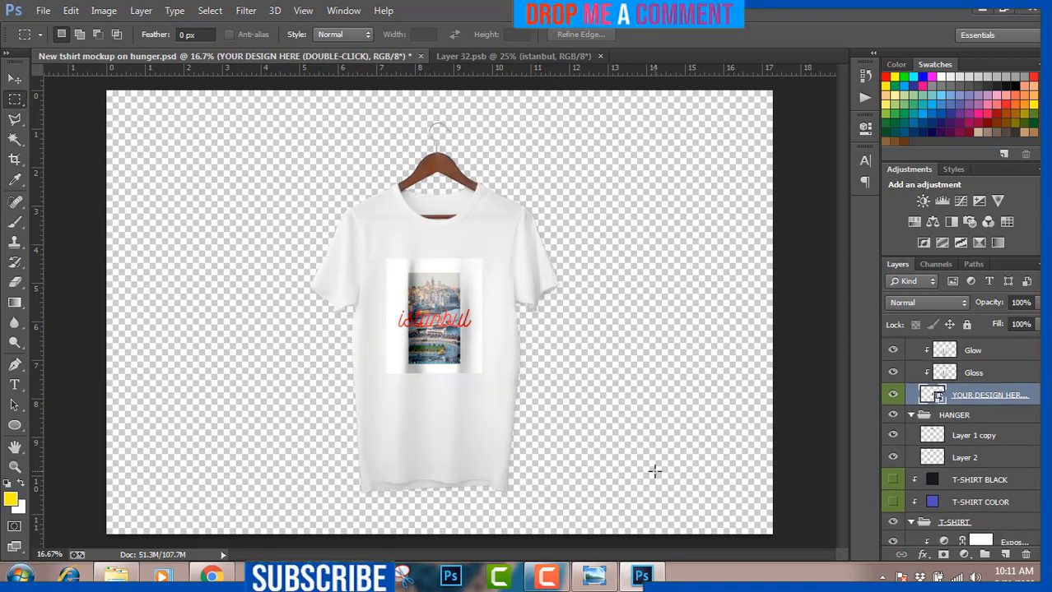
{"action": "left_click", "coordinate": [892, 481]}
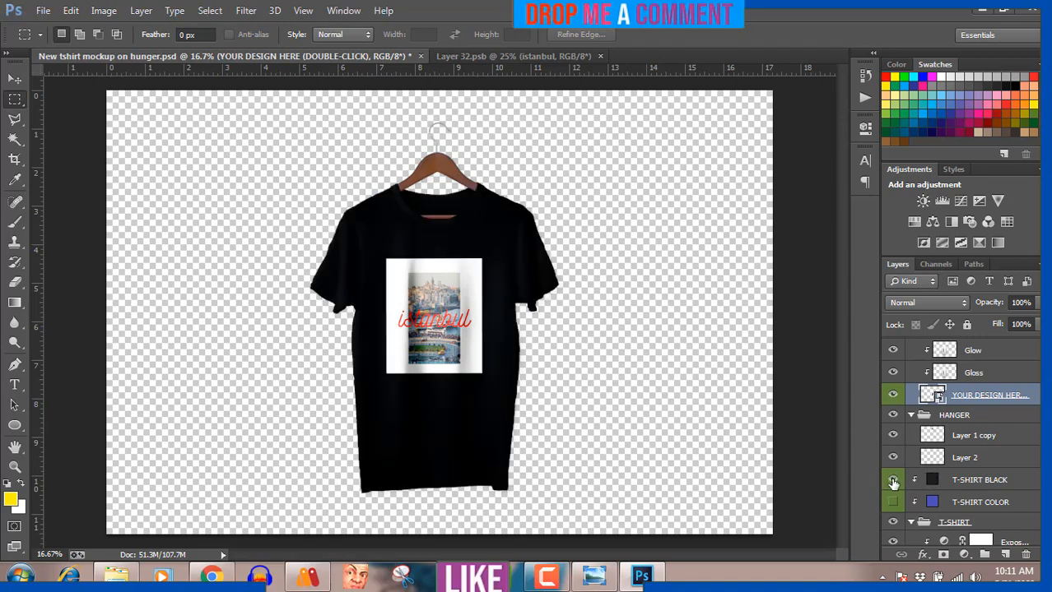
Change the T-SHIRT BLACK layer's fill colour to near-white fafafa by sampling the design's white background.
{"action": "double_click", "coordinate": [932, 480]}
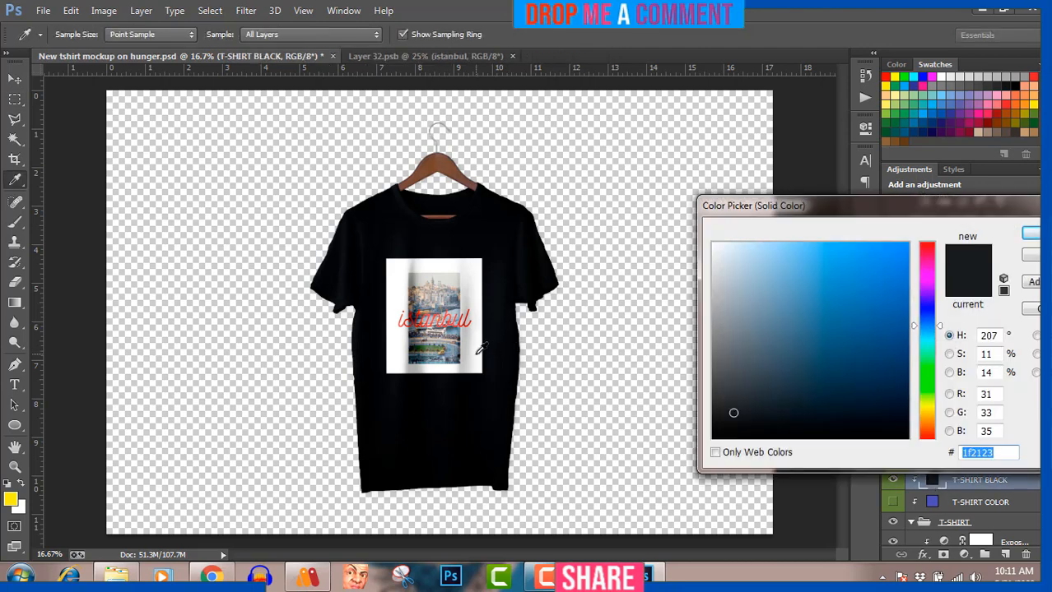
{"action": "left_click", "coordinate": [476, 354]}
{"action": "left_click", "coordinate": [483, 340]}
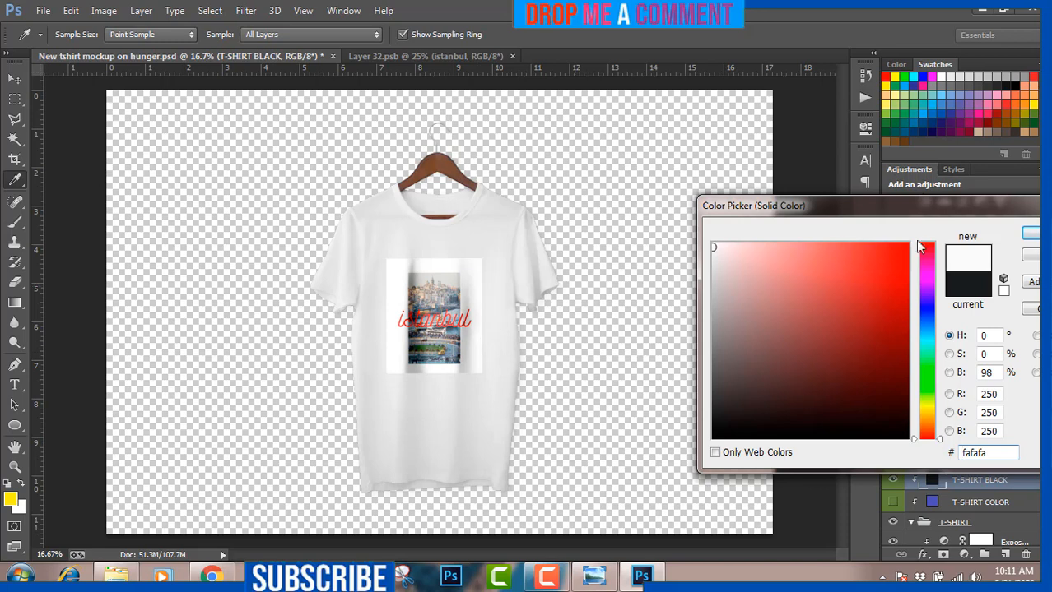
{"action": "left_click", "coordinate": [1029, 236]}
{"action": "key", "text": "m"}
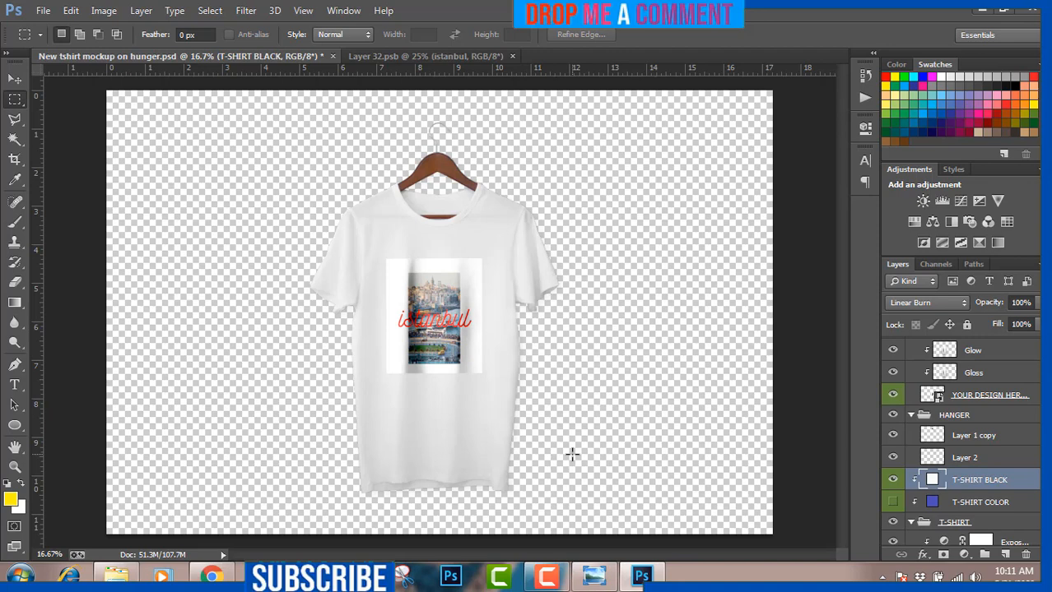
{"action": "left_click", "coordinate": [543, 582]}
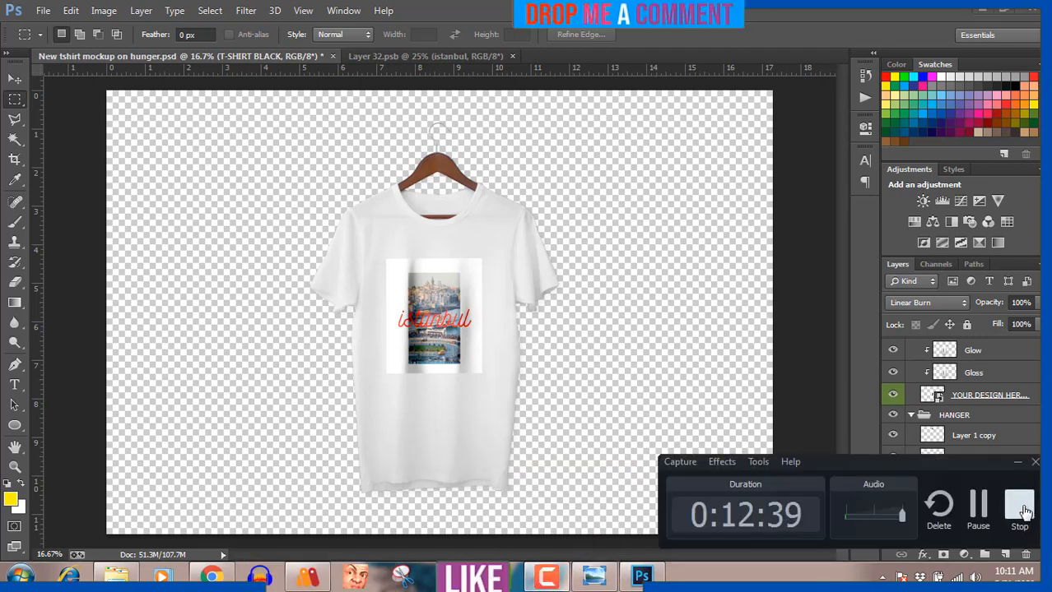
{"action": "left_click", "coordinate": [1018, 506]}
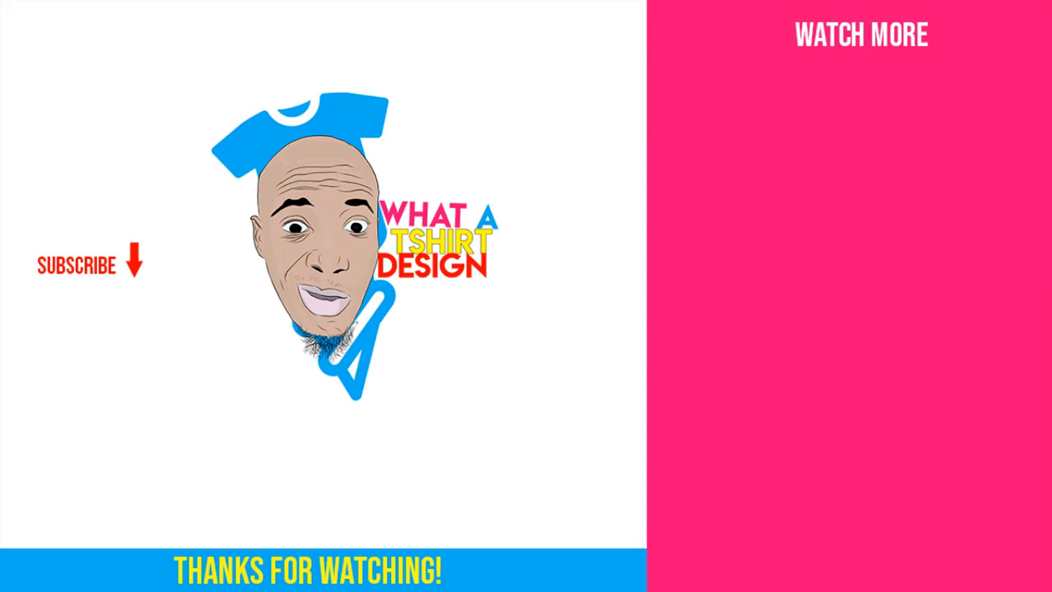